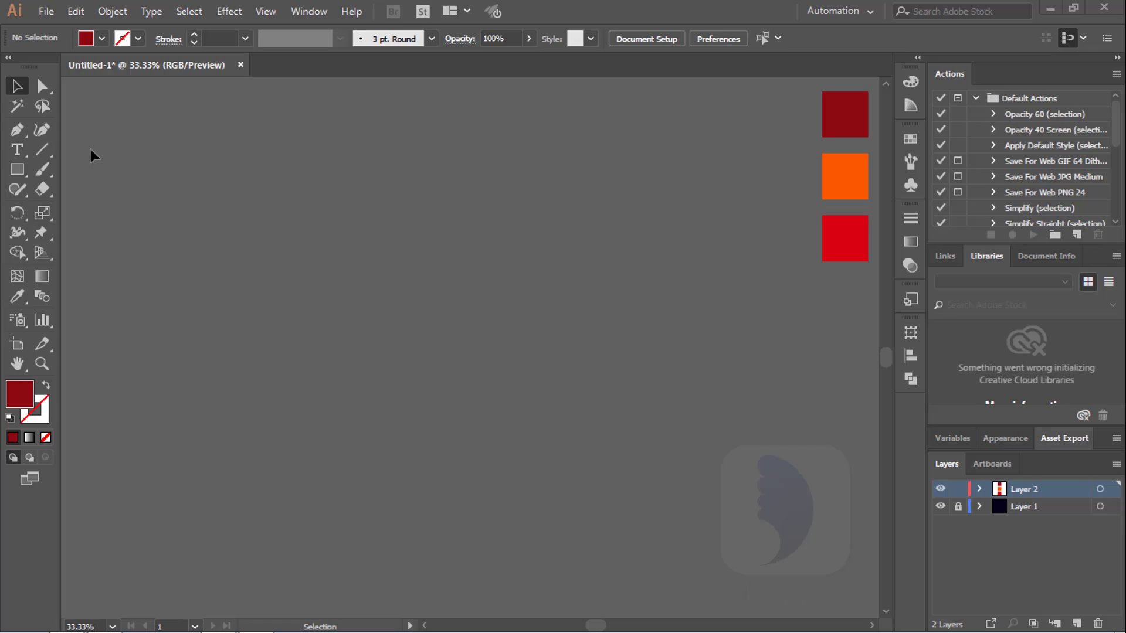
Draw a circle about 1152 px in diameter and fill it with the orange sampled from the sample square.
left_click(17, 169)
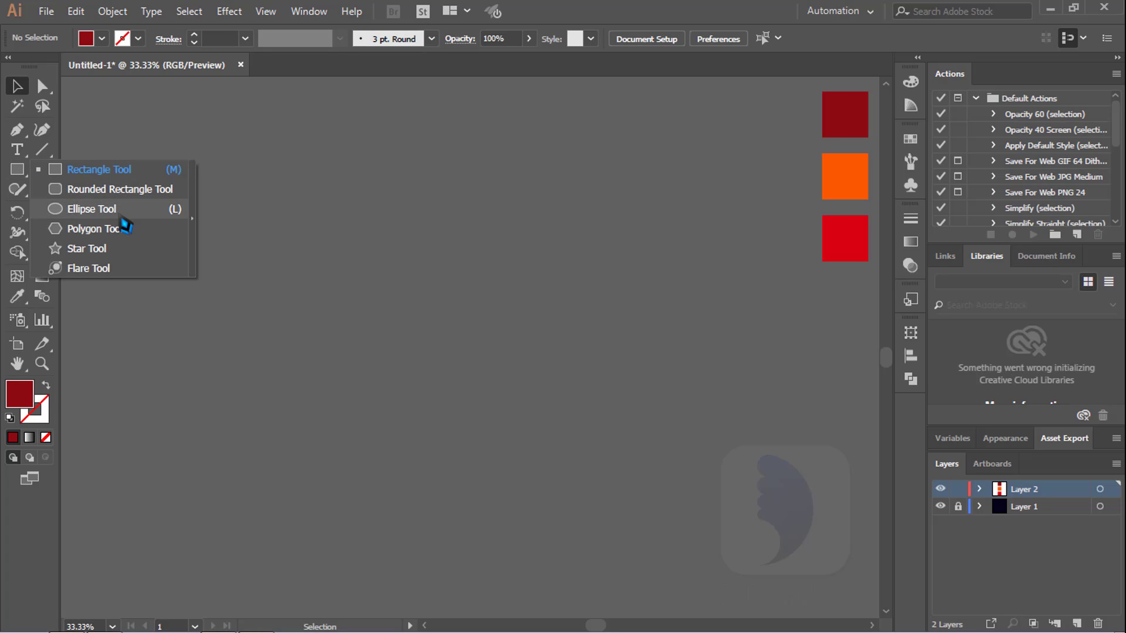
left_click(121, 216)
mouse_move(434, 326)
left_mouse_down()
mouse_move(451, 324)
mouse_move(592, 457)
left_mouse_up()
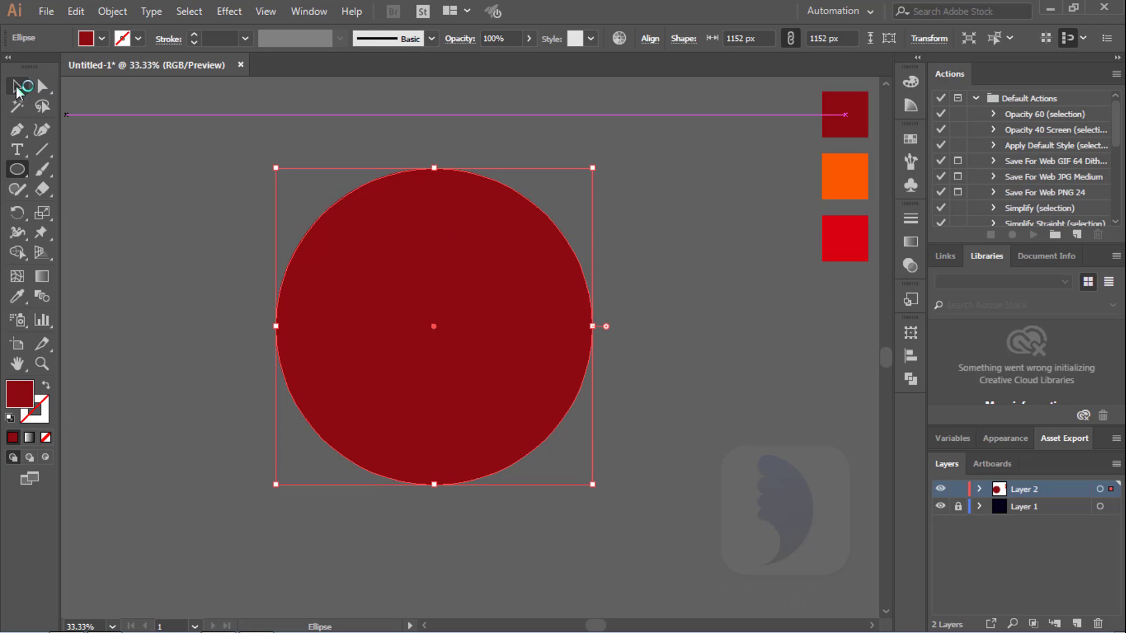
left_click(18, 88)
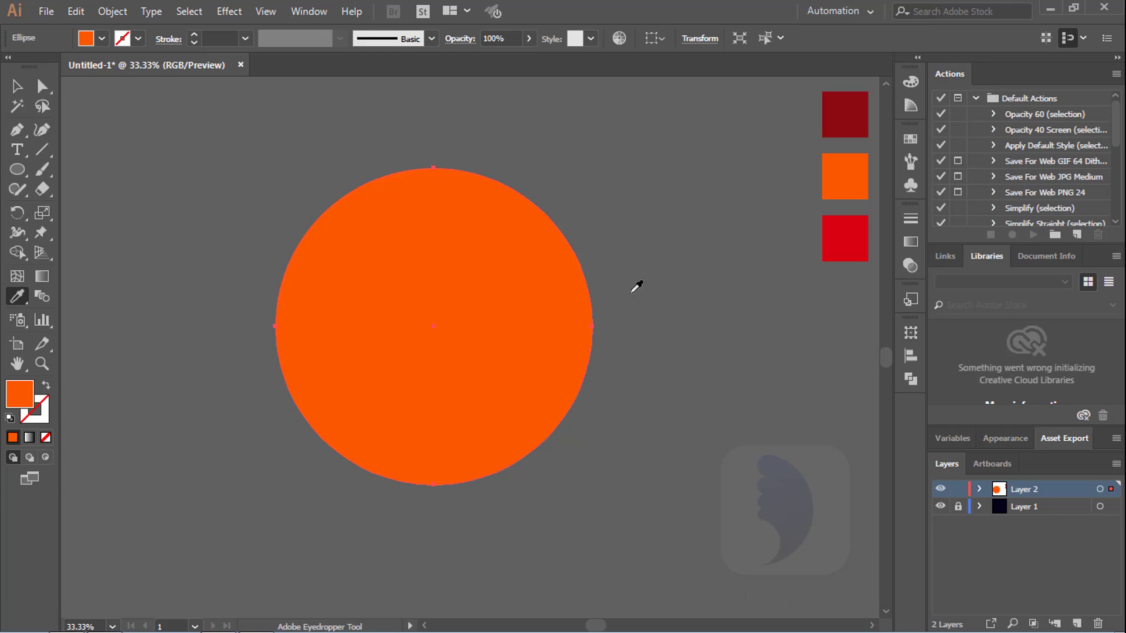
left_click(463, 320)
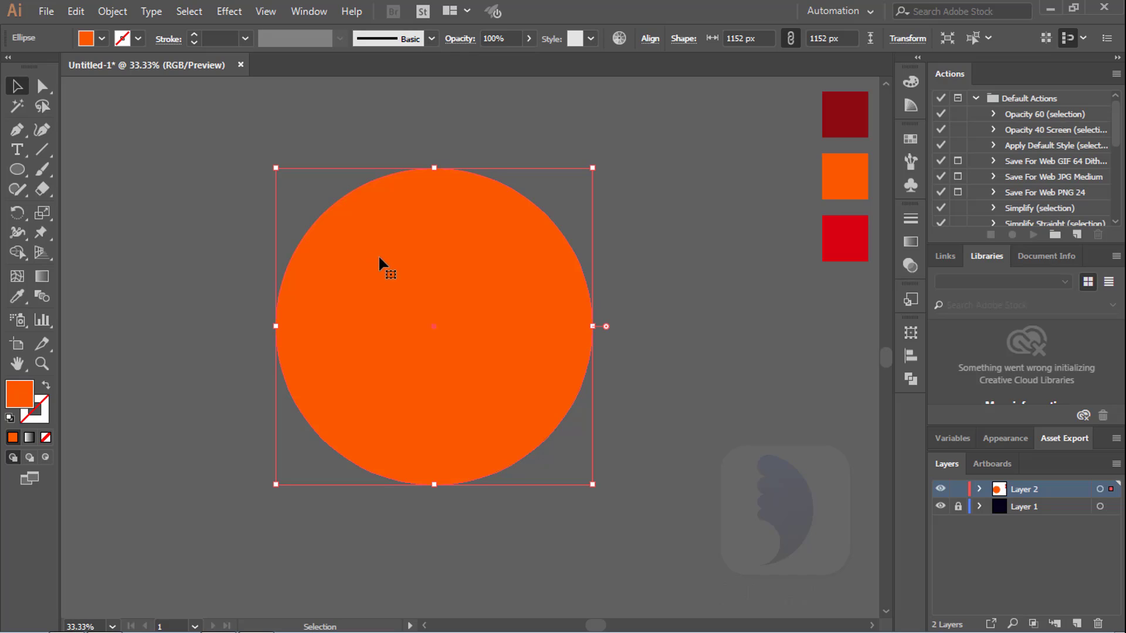
Copy the orange circle and paste the duplicate directly in front of it.
left_click(83, 17)
left_click(126, 92)
left_click(75, 11)
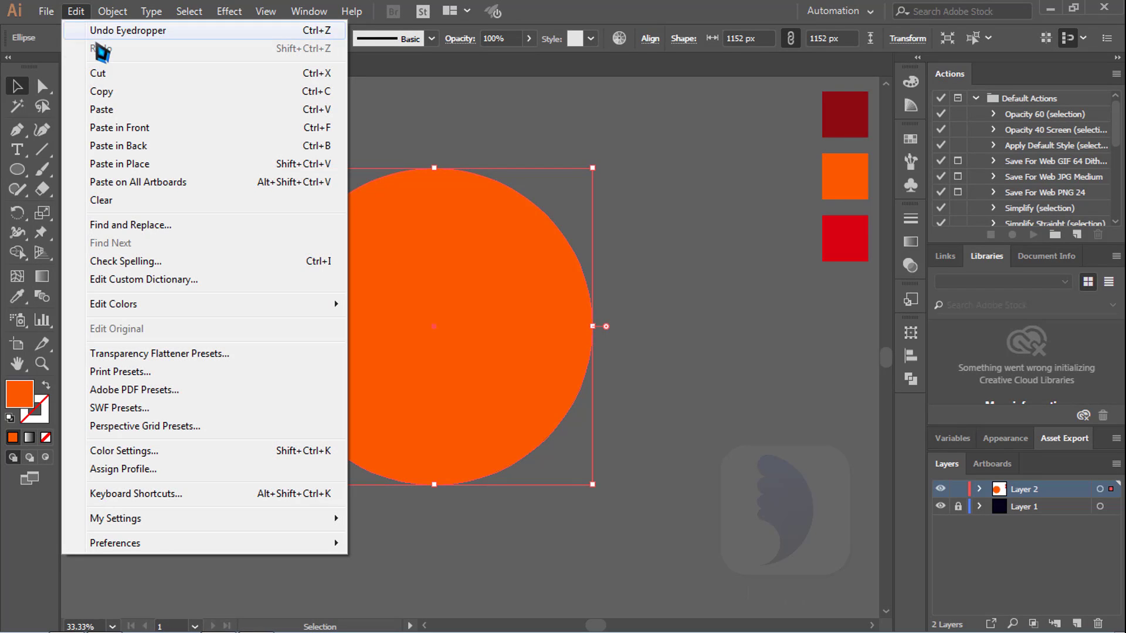
left_click(140, 128)
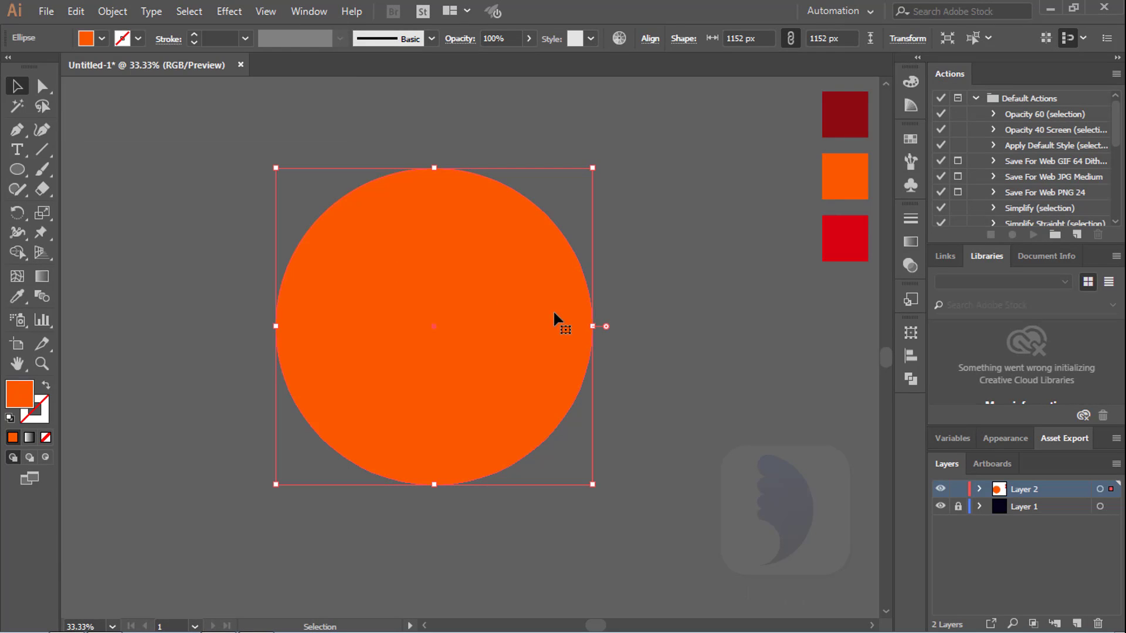
Fill the duplicate circle with white.
left_click(108, 40)
left_click(34, 66)
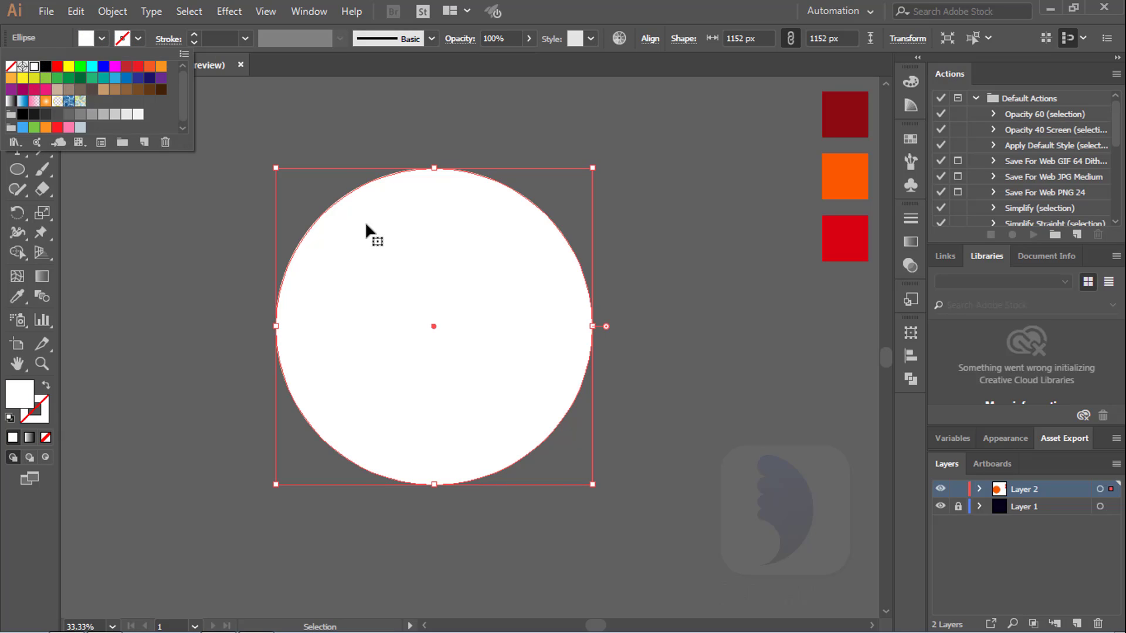
left_click(541, 360)
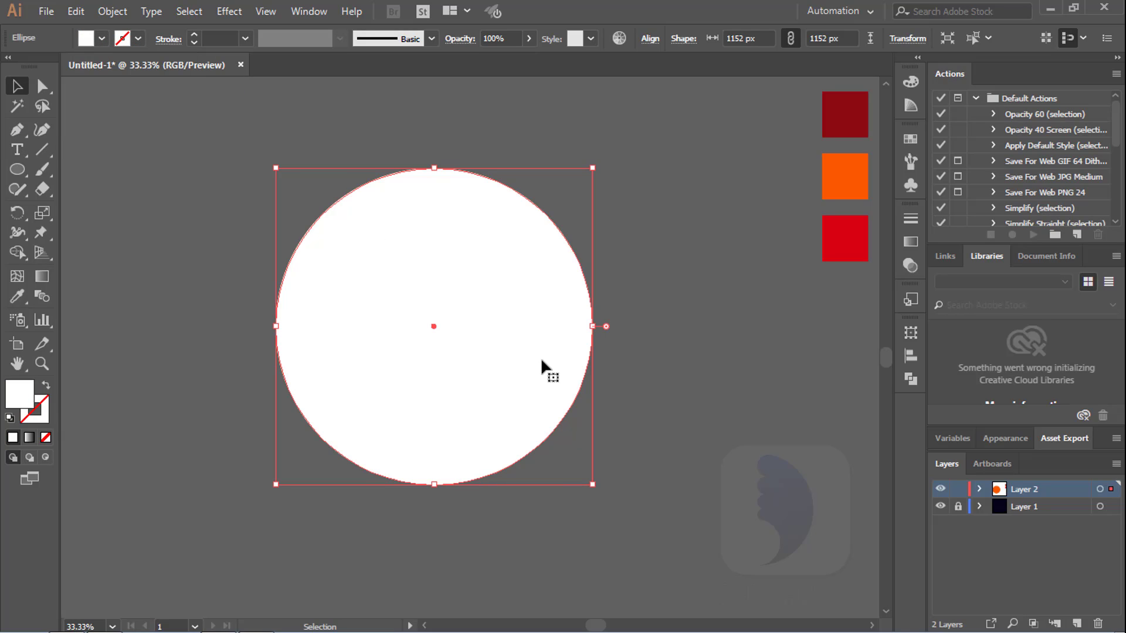
Set the duplicate circle's fill to none and give it a white stroke.
left_click(102, 39)
left_click(11, 66)
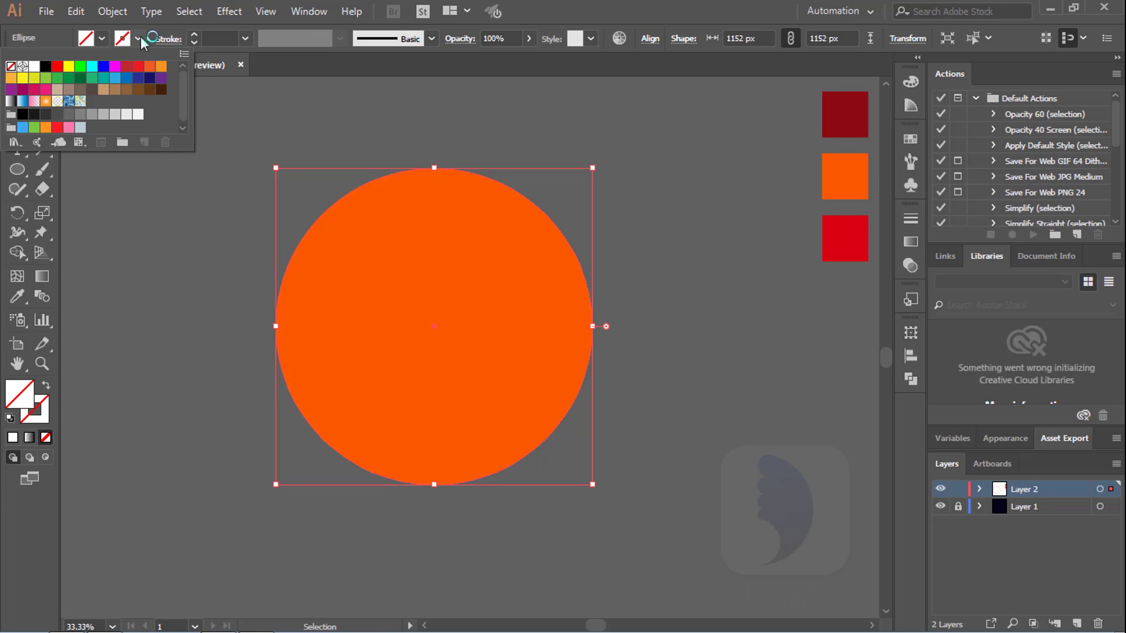
left_click(33, 67)
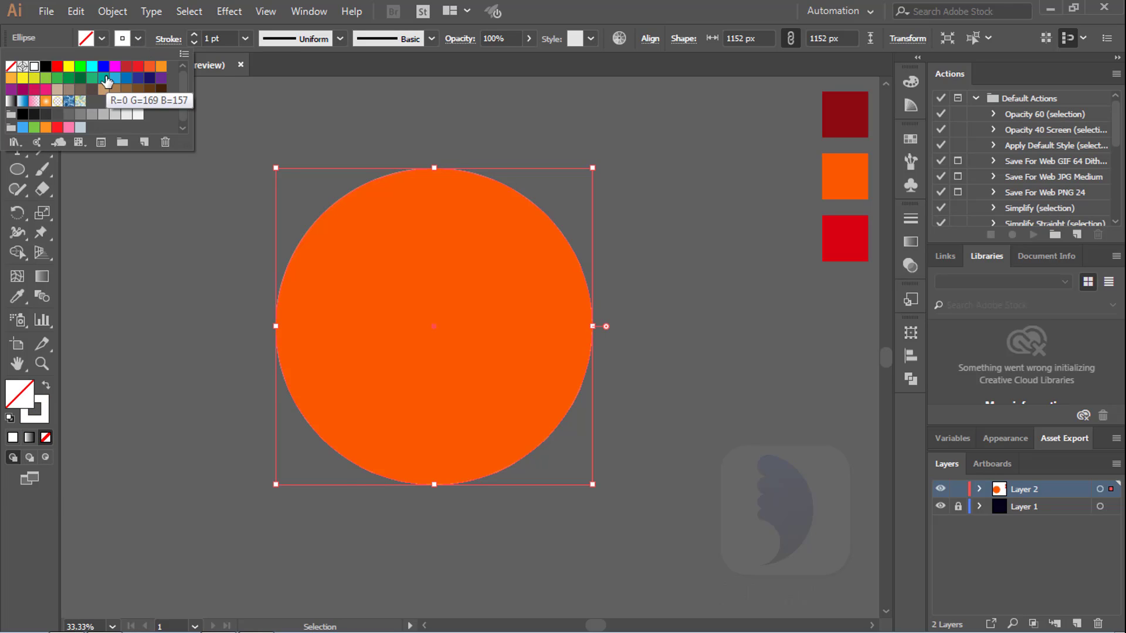
left_click(472, 352)
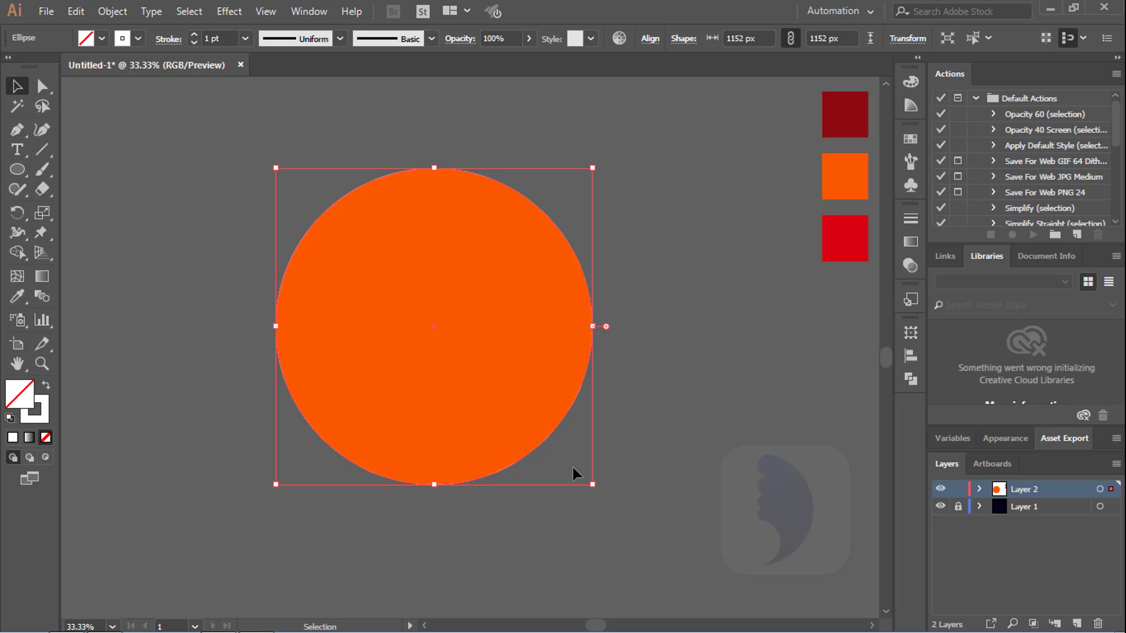
Shrink the white-outlined circle about its centre to about 1053 px and set its stroke weight to 20 pt.
left_click_drag(593, 484, 579, 473)
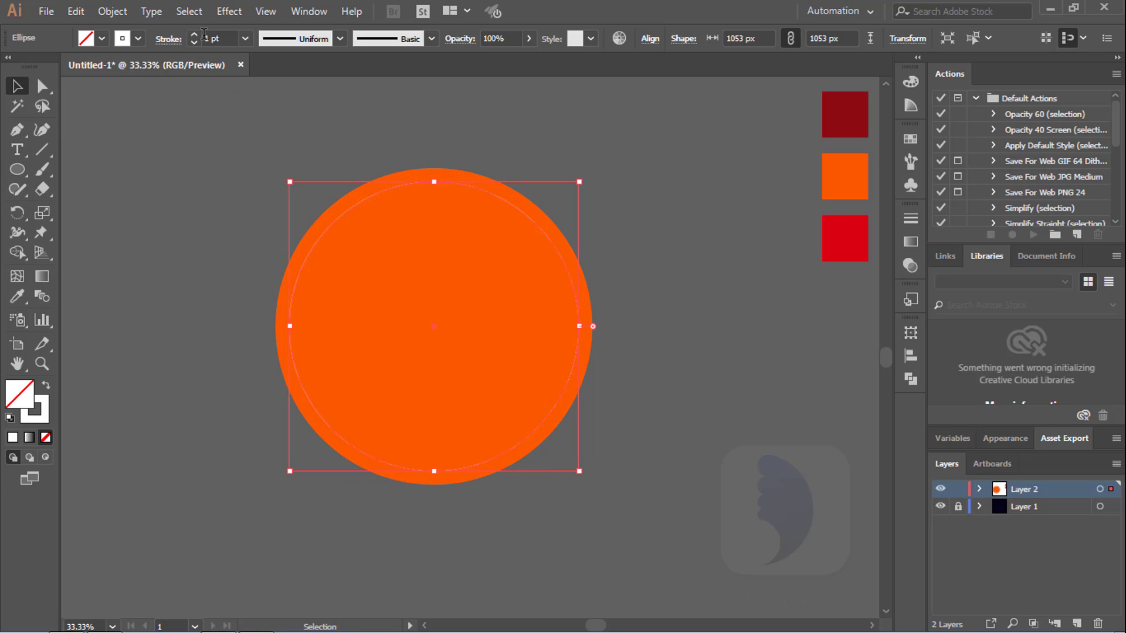
left_click(245, 39)
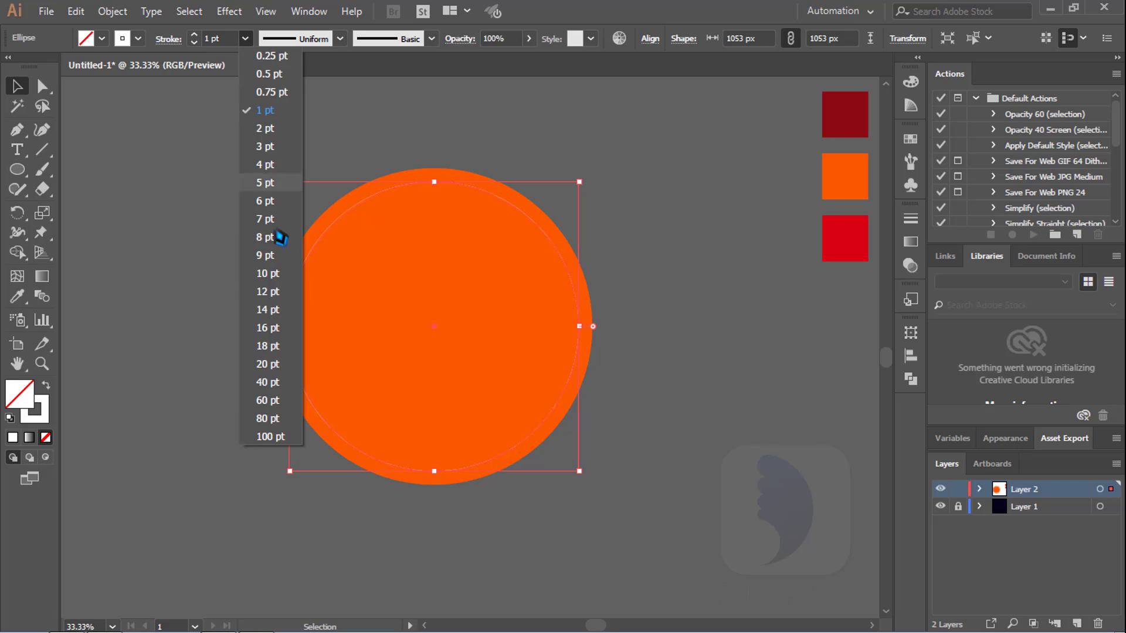
left_click(285, 310)
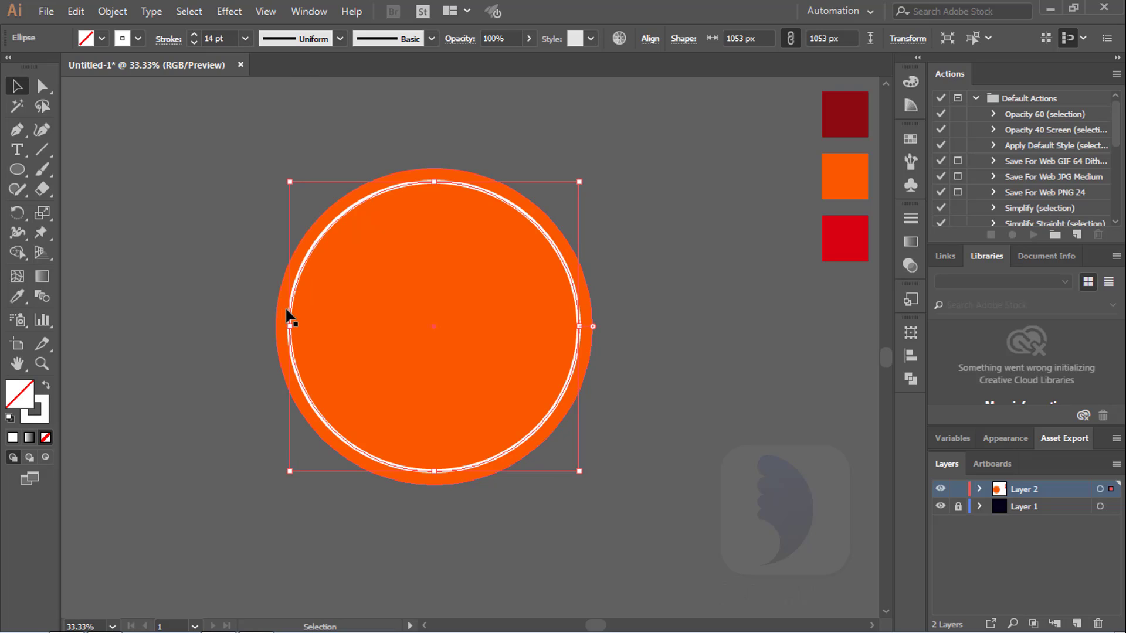
left_click(245, 39)
left_click(267, 364)
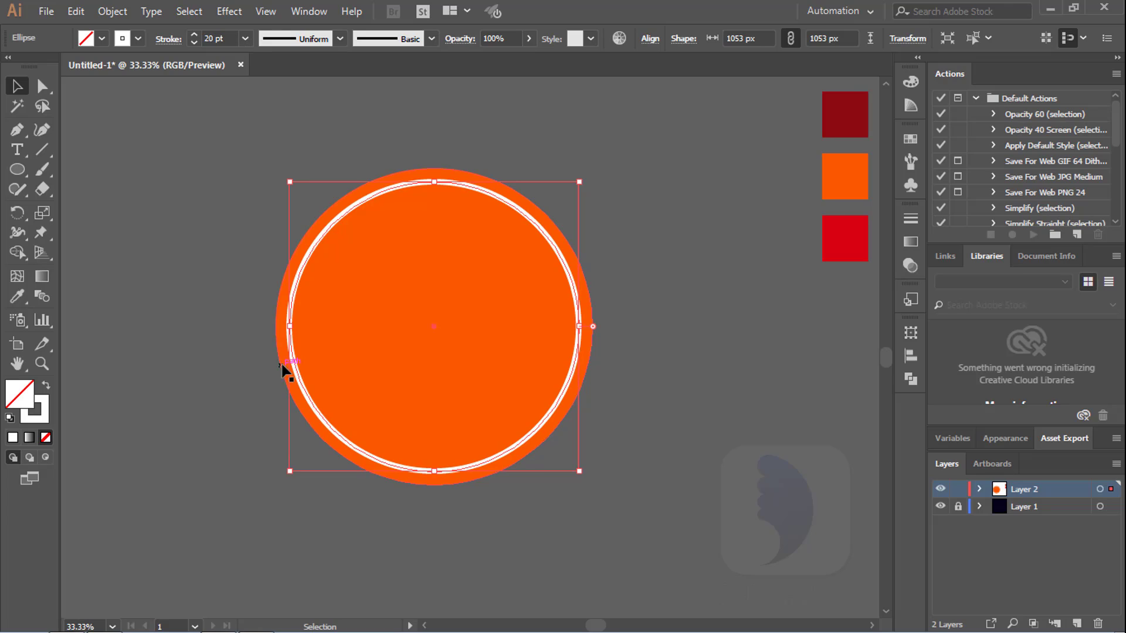
Set the white ring's stroke weight to 25 pt and deselect it.
left_click(245, 39)
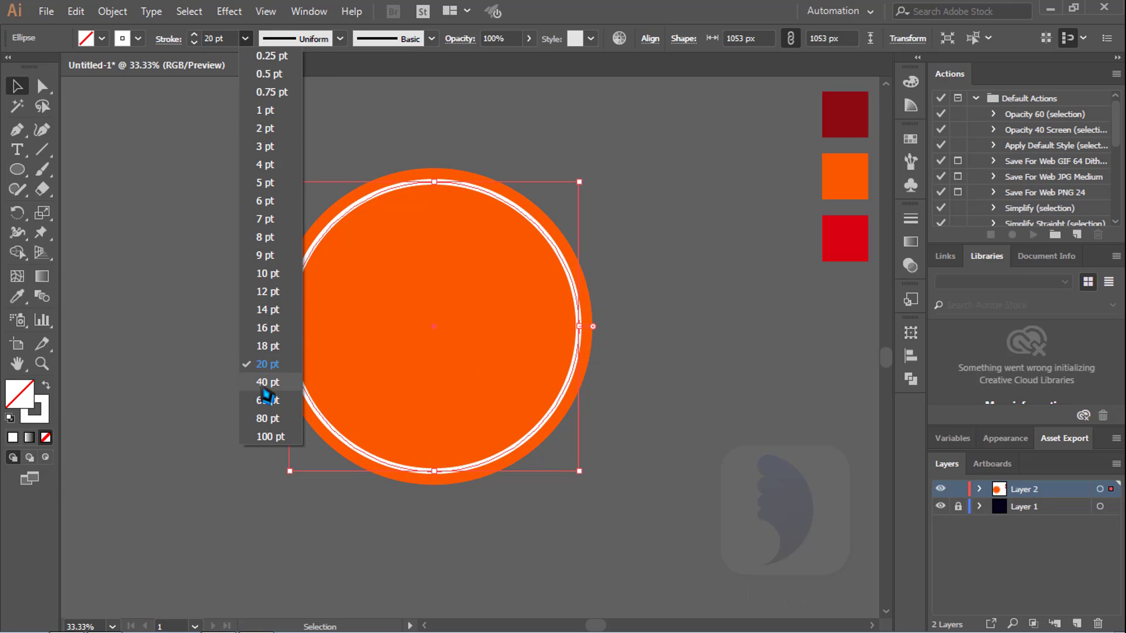
left_click(209, 37)
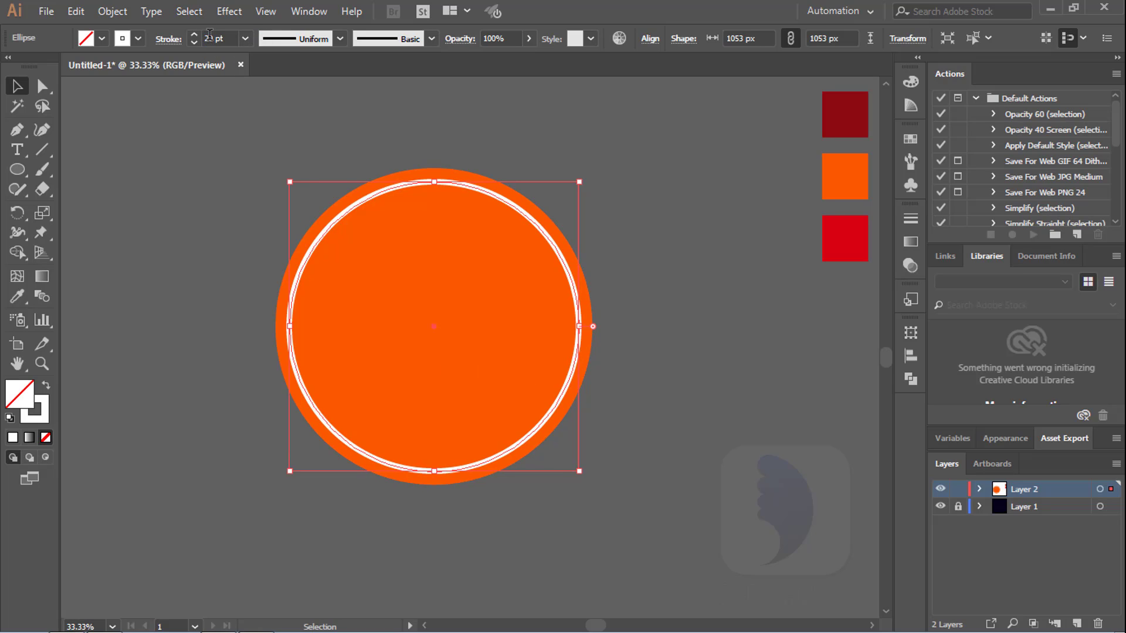
double_click(214, 38)
type("2")
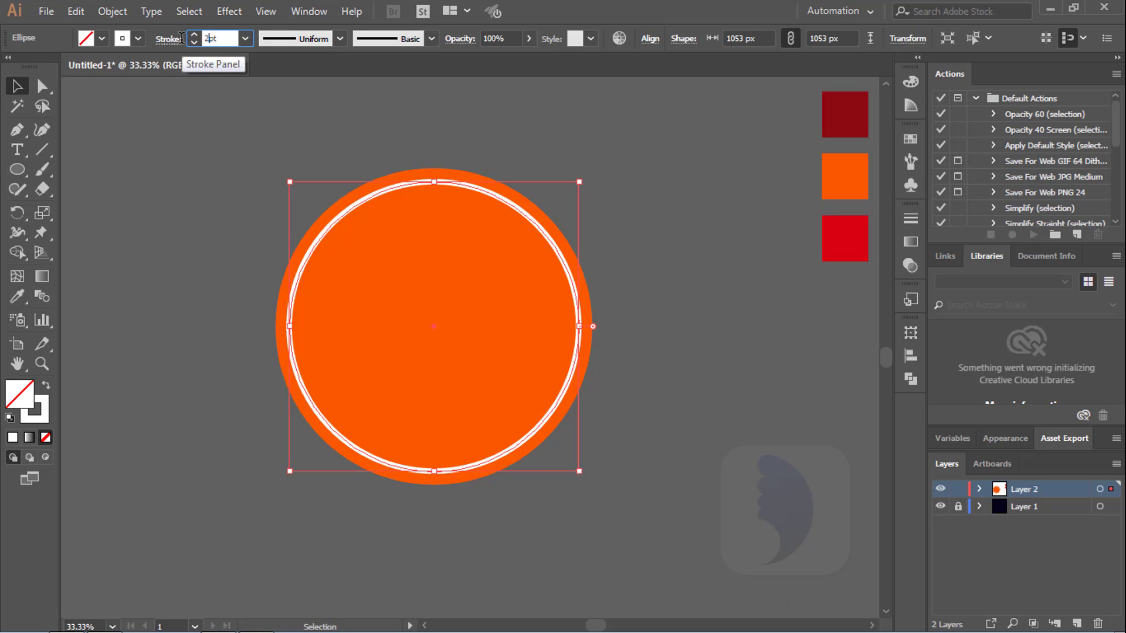
type("5")
key("Return")
left_click(694, 409)
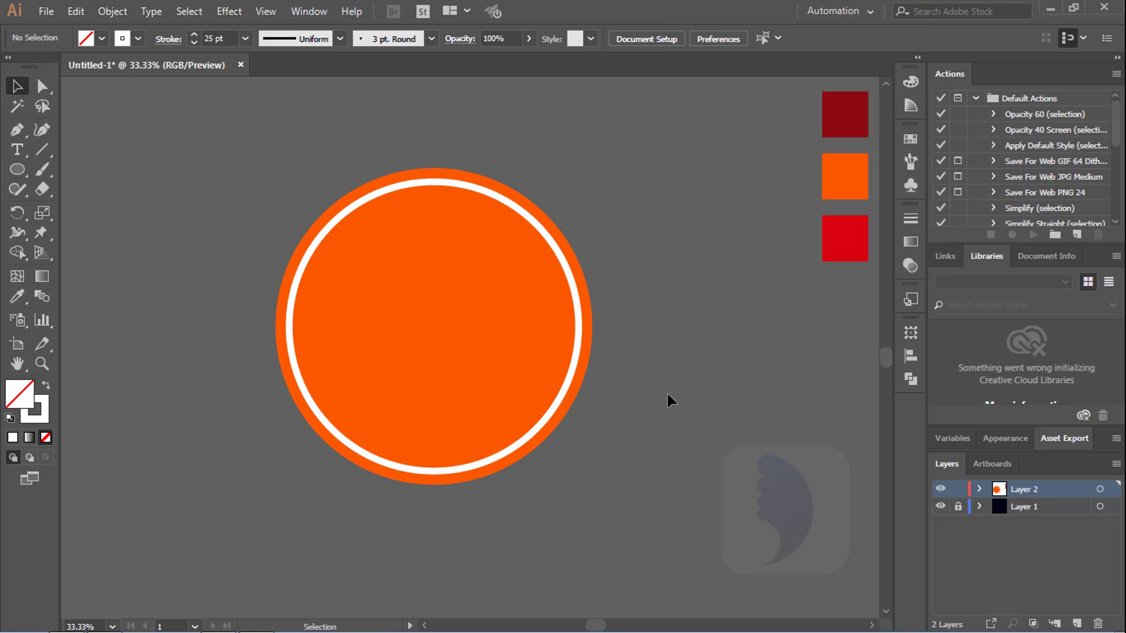
Copy the large orange circle and paste a duplicate of it in front.
left_click(459, 289, "ctrl")
left_click_drag(460, 289, 455, 243)
left_click(500, 340)
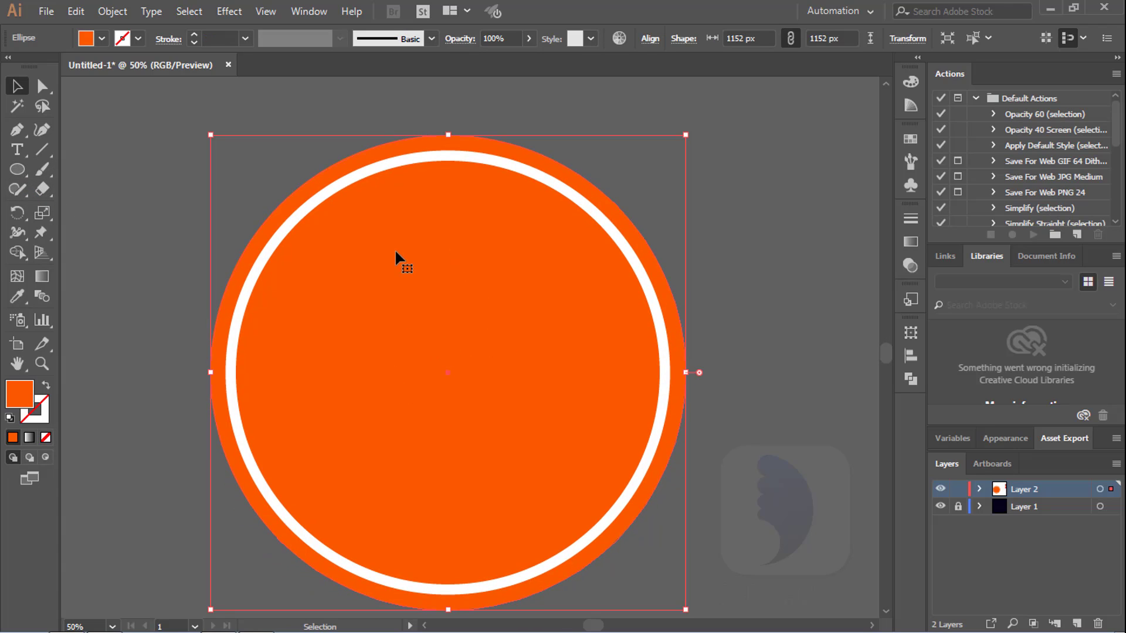
left_click(75, 11)
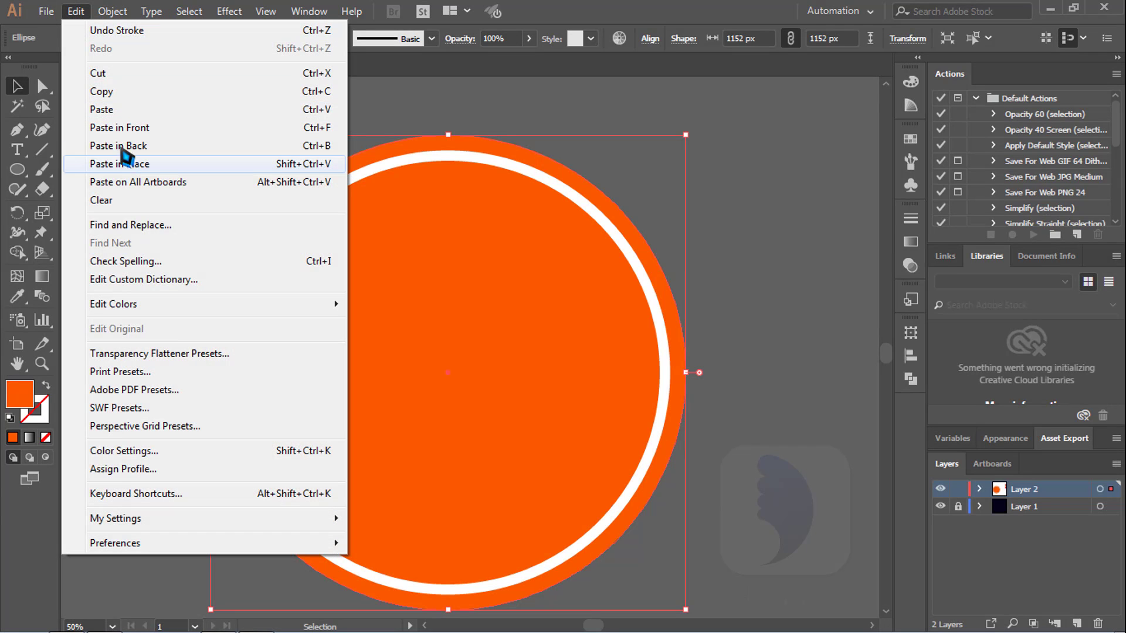
left_click(121, 92)
left_click(76, 11)
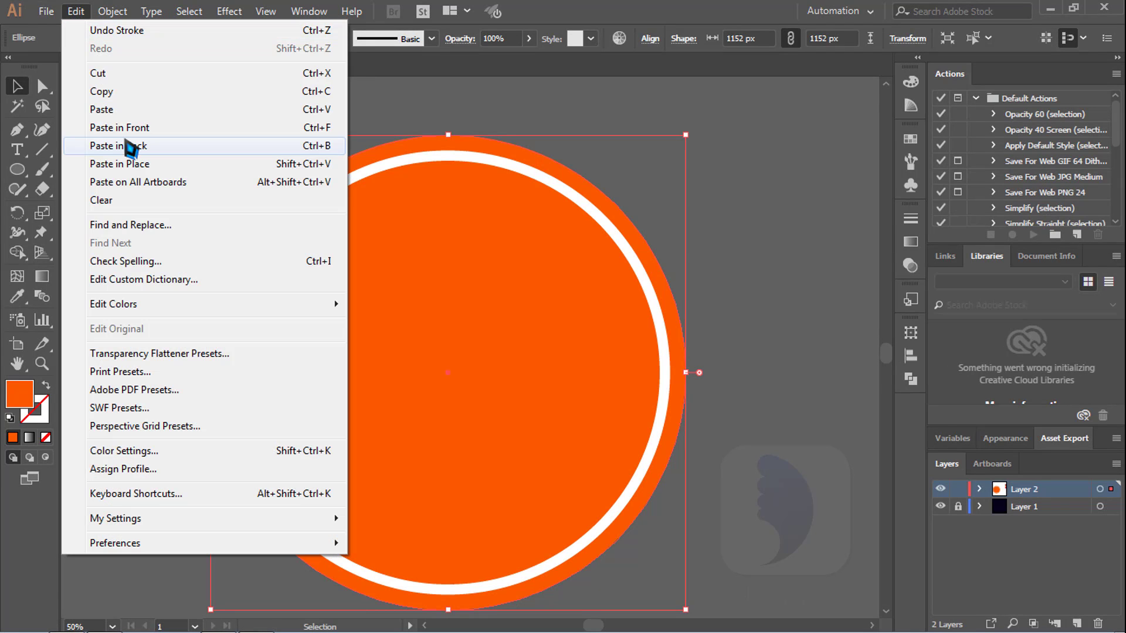
left_click(126, 128)
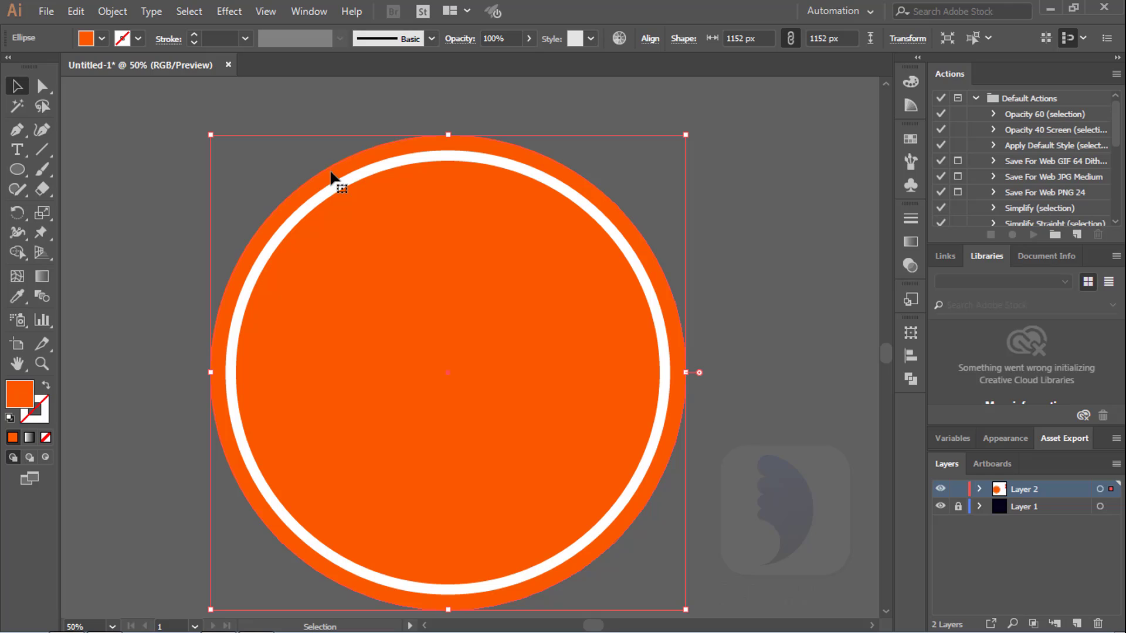
Fill the new duplicate circle with light gray.
left_click(101, 38)
left_click(104, 113)
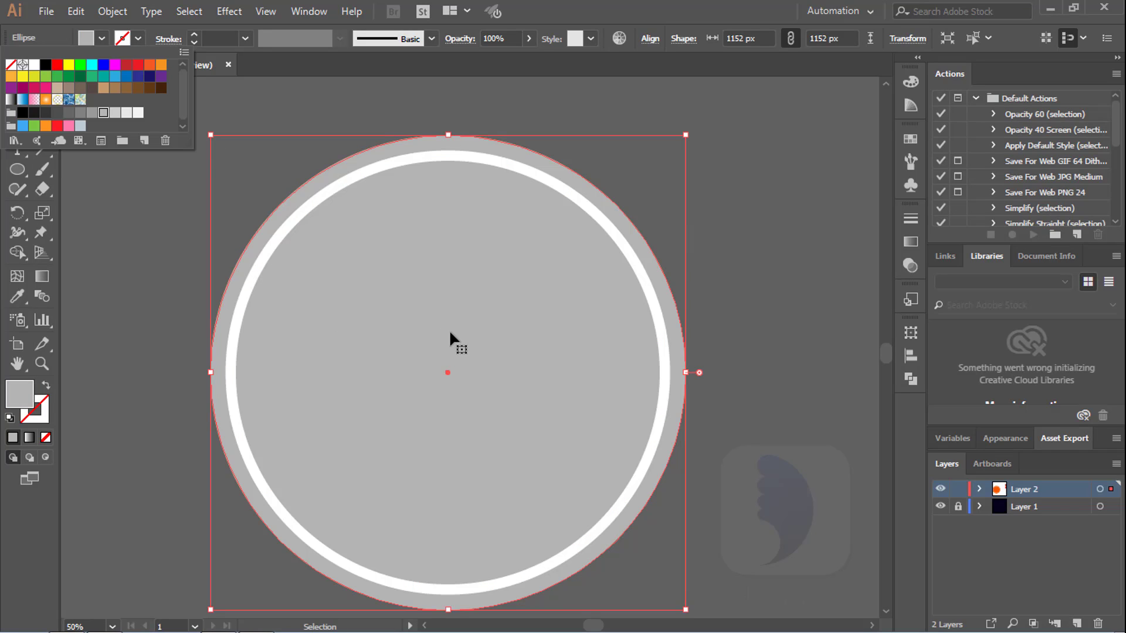
left_click(520, 385)
Shrink the light gray circle to about 68 px and place it centred just below the top of the white ring.
left_click_drag(685, 611, 430, 185)
key("shift+Down")
key("shift+Down")
key("shift+Down")
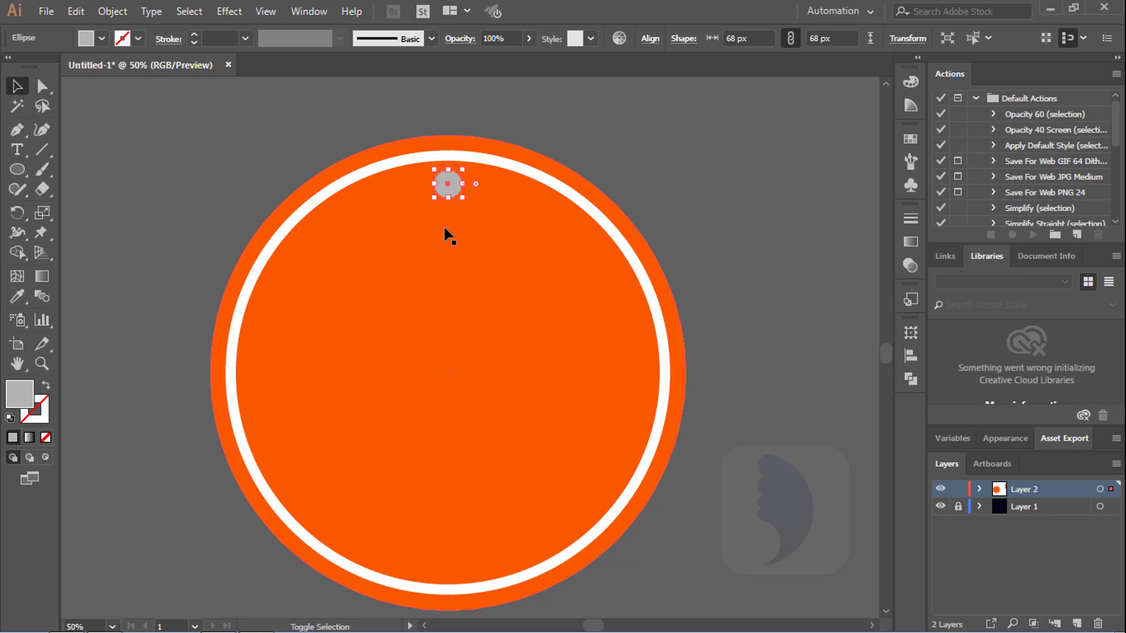
left_click(679, 200)
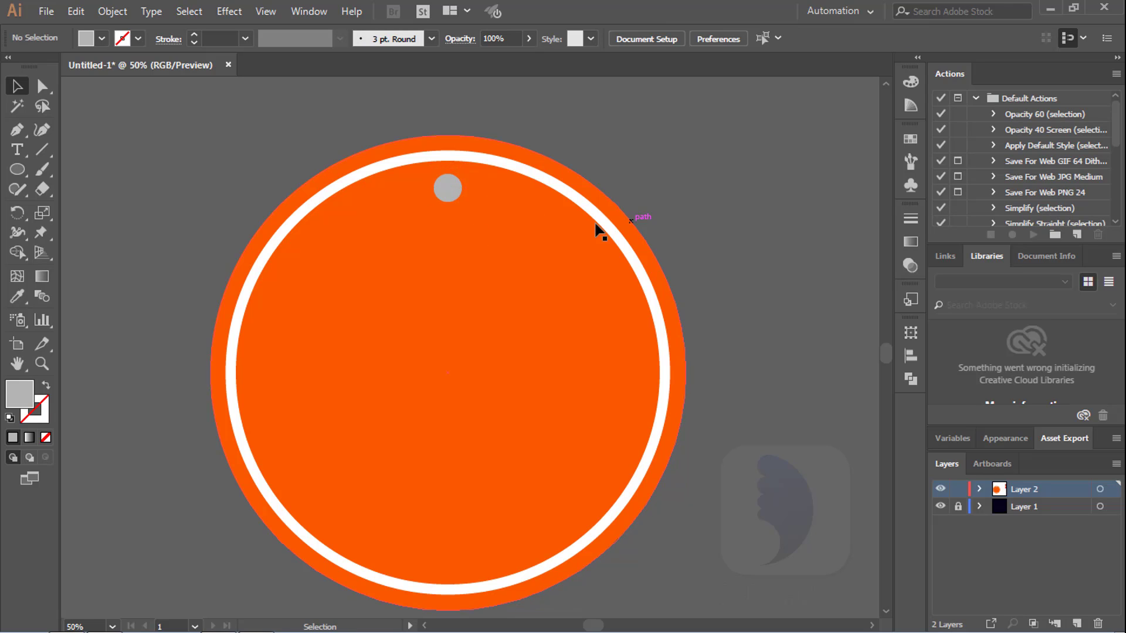
Copy the small light gray circle and paste the duplicate in front of it.
left_click_drag(432, 188, 613, 313)
left_click_drag(406, 268, 624, 419)
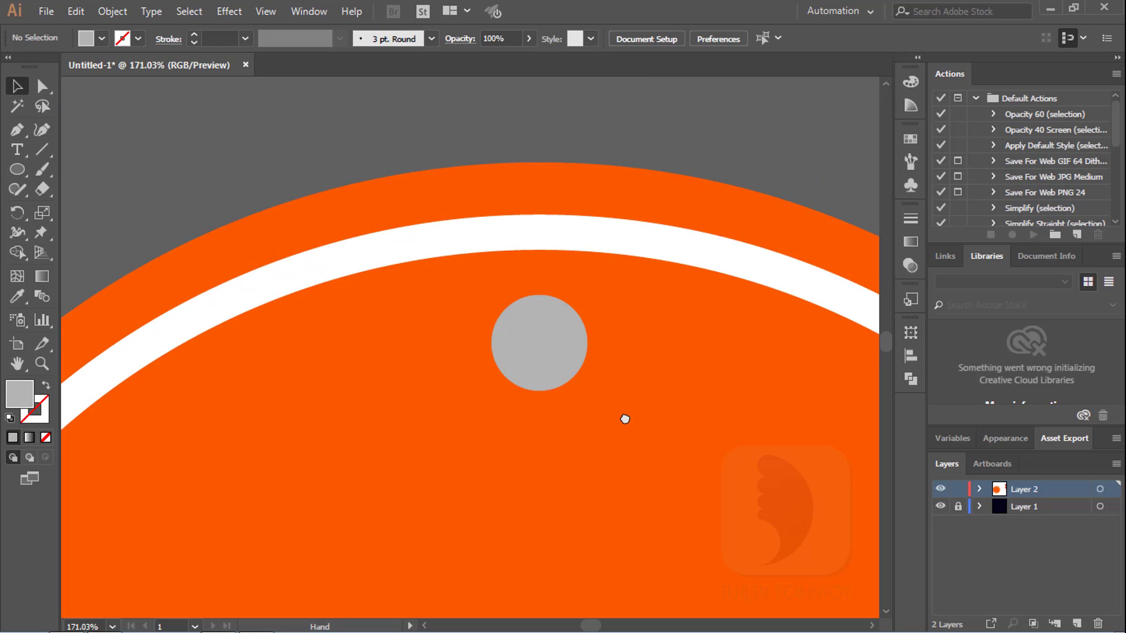
left_click(575, 327, "ctrl")
left_click_drag(474, 377, 576, 319)
left_click(567, 326)
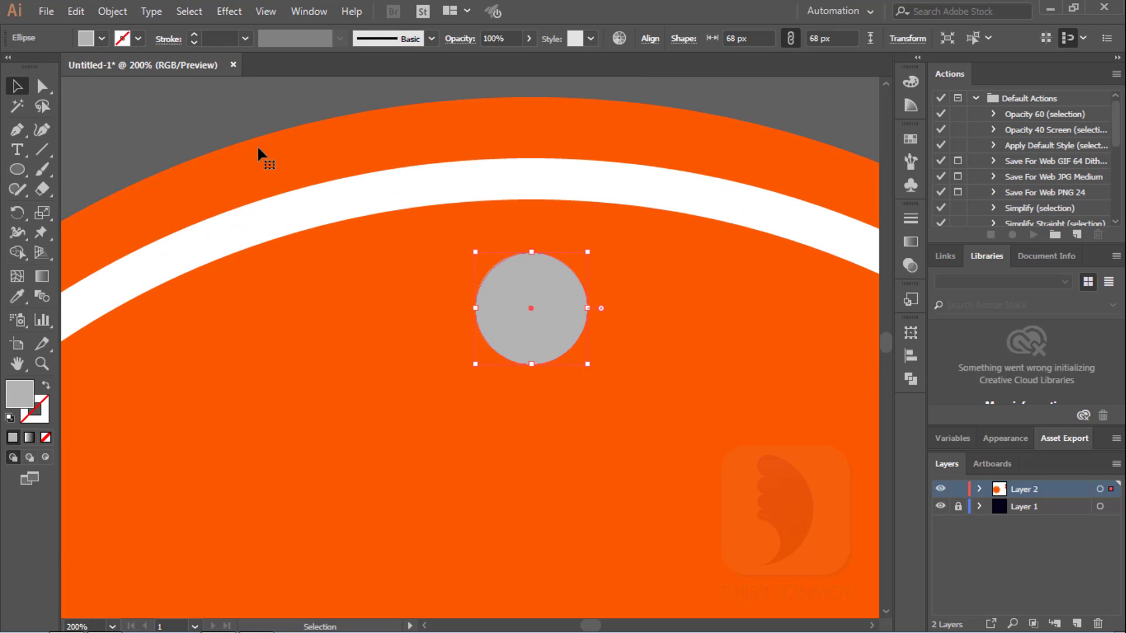
left_click(76, 11)
left_click(112, 92)
left_click(76, 11)
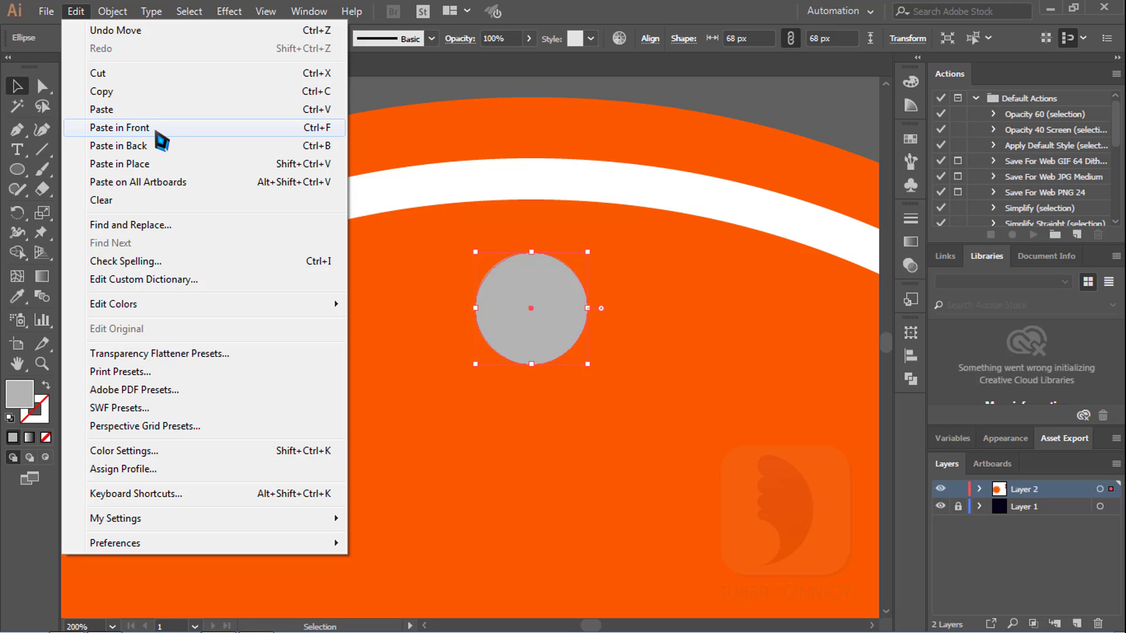
left_click(154, 133)
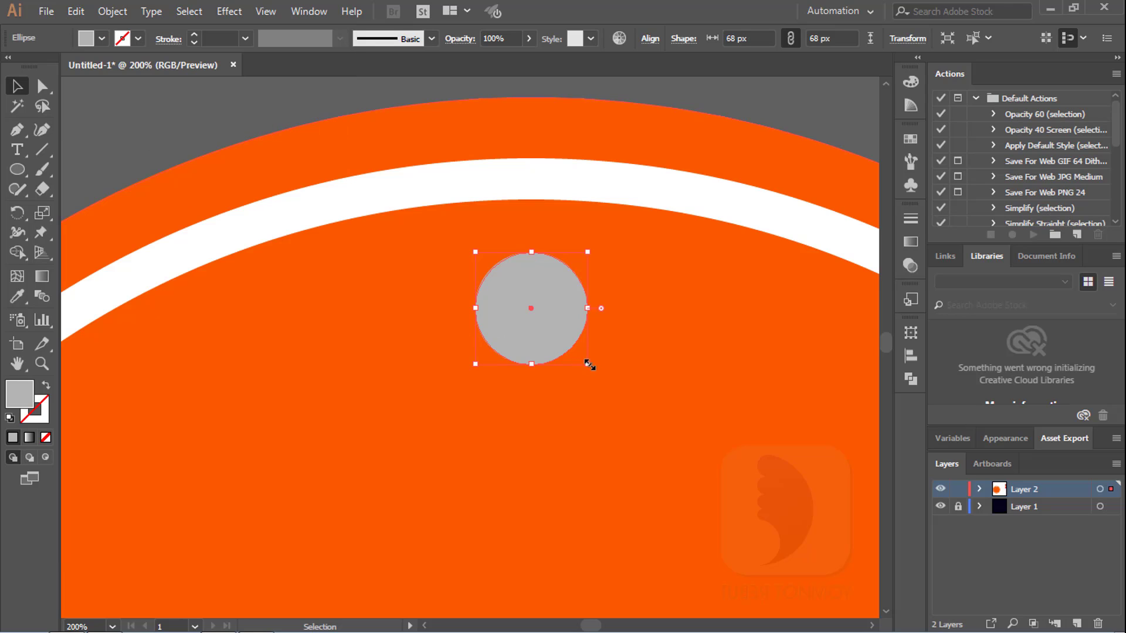
Fill the small duplicate circle with dark gray.
left_click(101, 39)
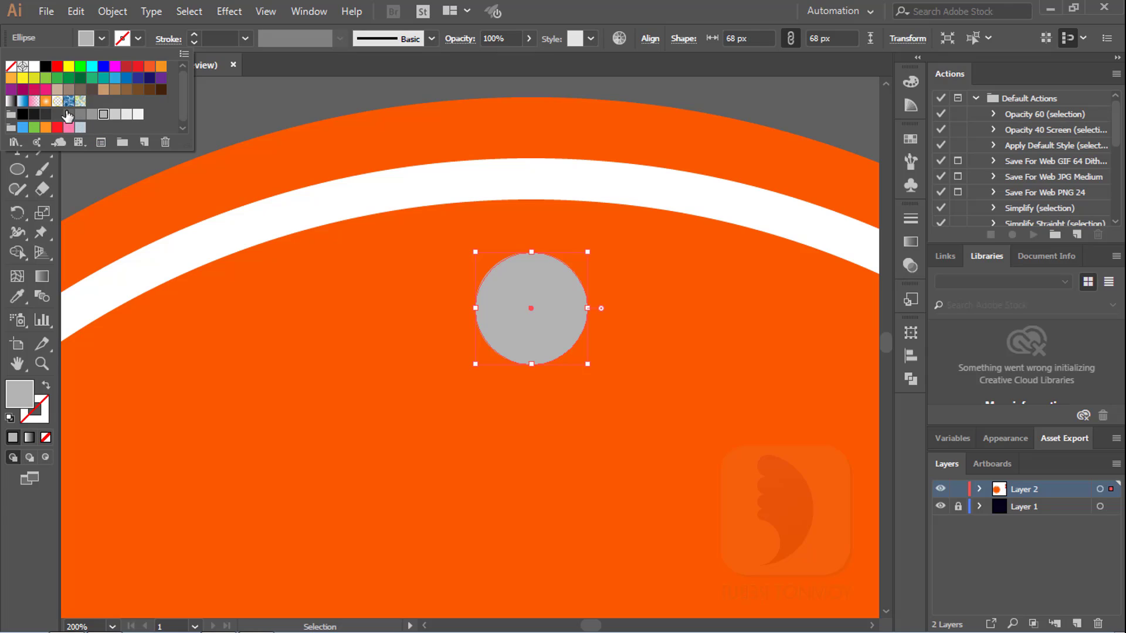
left_click(61, 115)
left_click(560, 319)
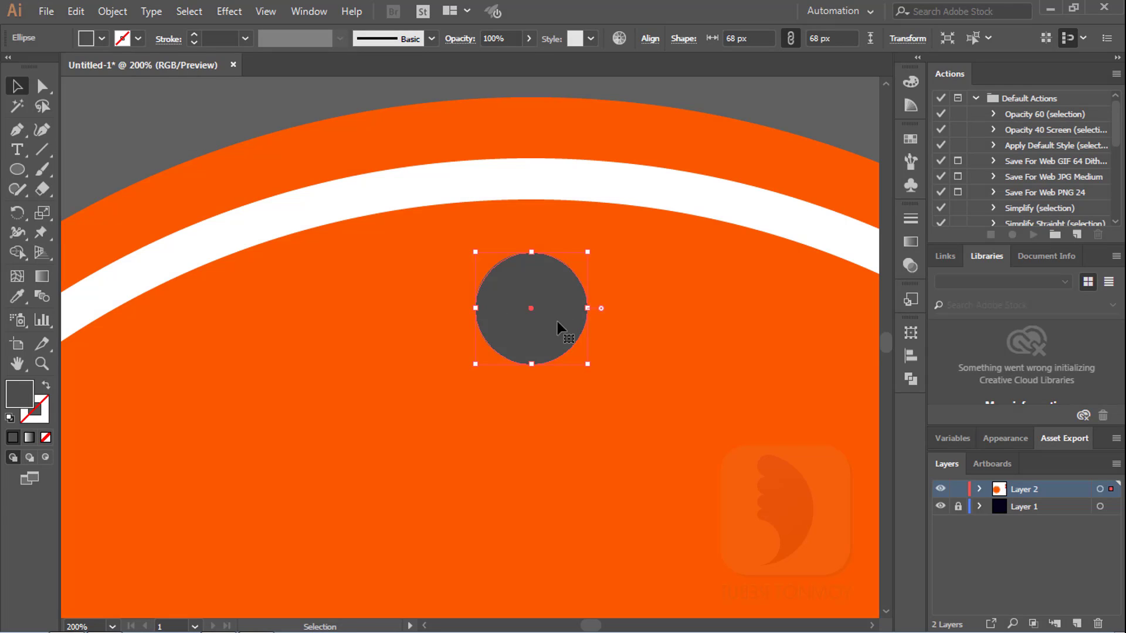
Shrink the dark gray circle concentrically inside the light gray one to about 40 px and deselect it.
mouse_move(589, 367)
left_mouse_down()
mouse_move(556, 347)
mouse_move(569, 372)
left_mouse_up()
scroll(512, 308, "down", 2)
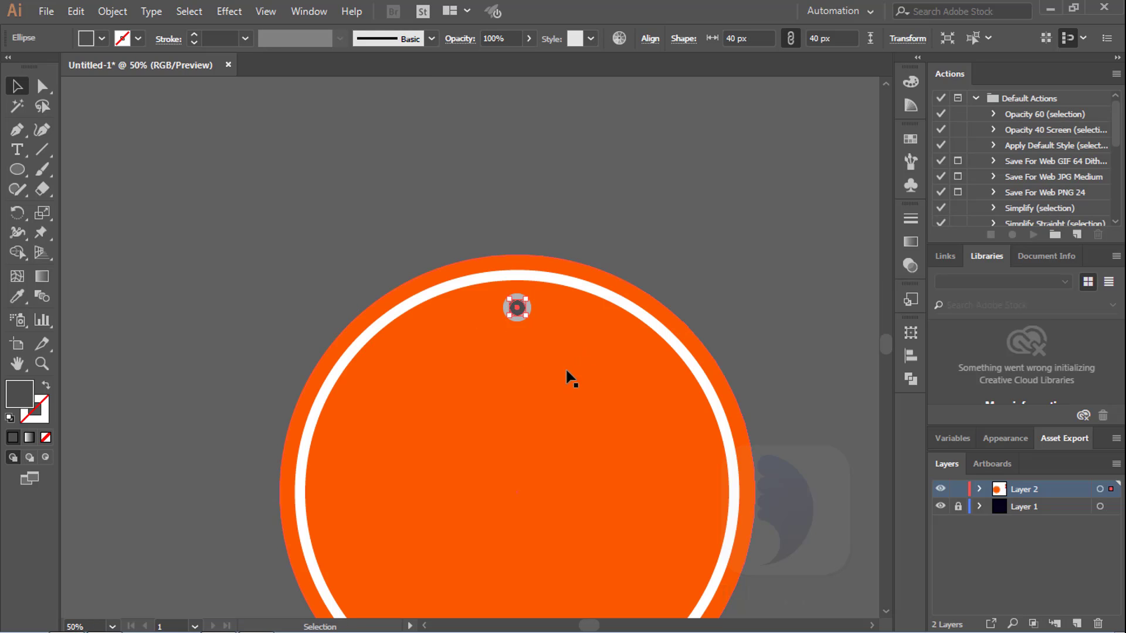
left_click(751, 347)
scroll(674, 362, "down", 1)
left_click_drag(635, 370, 606, 257)
scroll(530, 265, "up", 1)
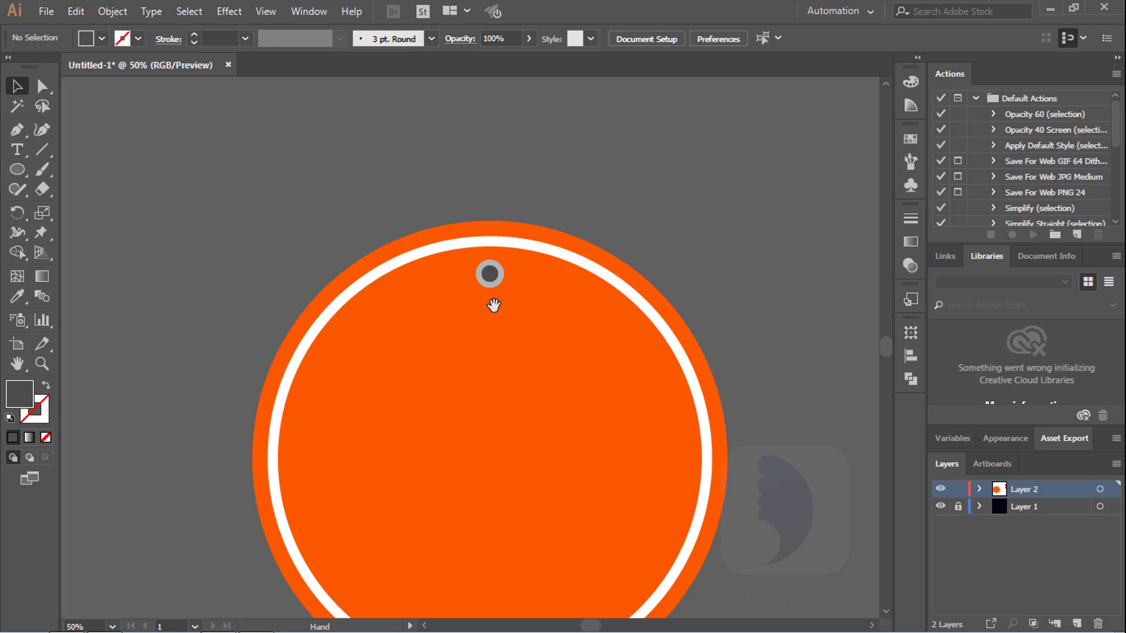
left_click_drag(514, 362, 535, 256)
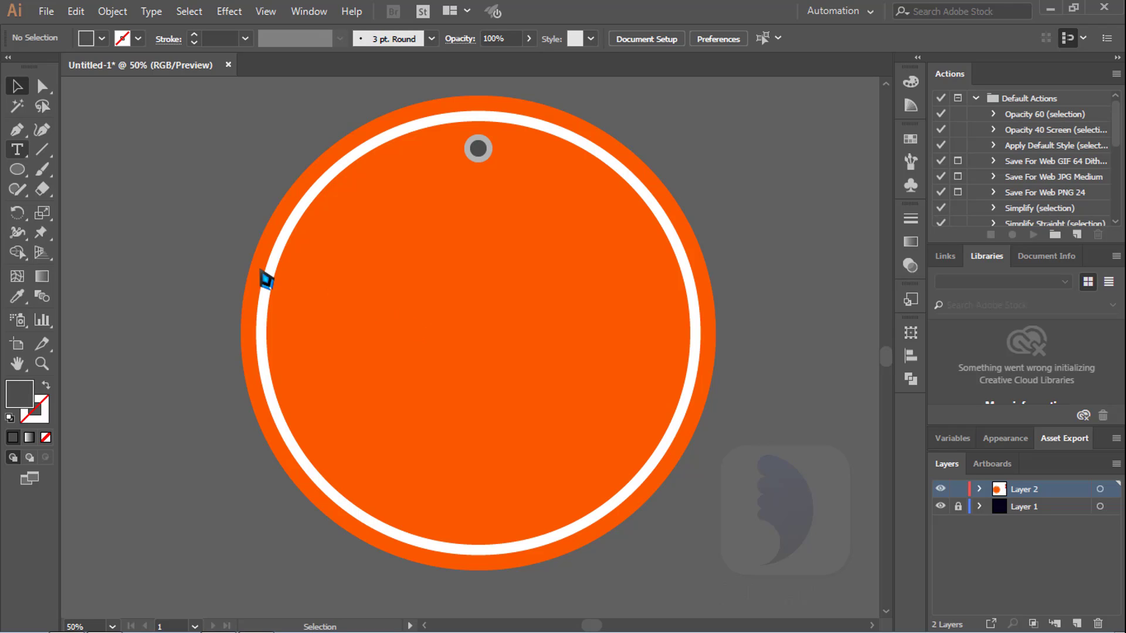
Add the point text "12%" in the middle of the orange tag.
key("t")
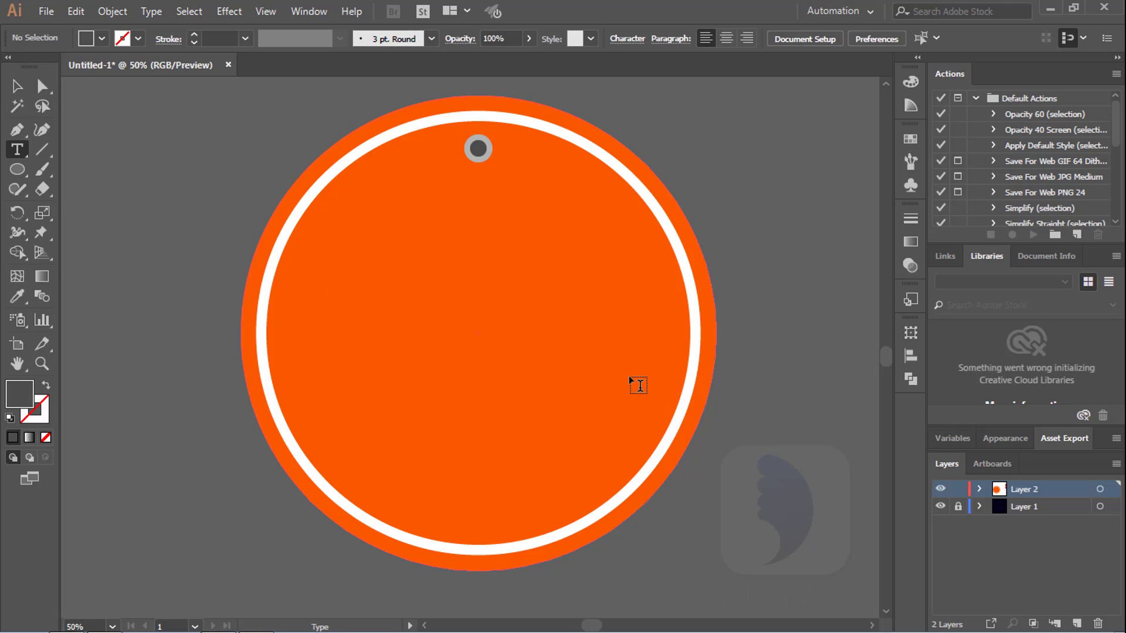
left_click(426, 334)
left_click(792, 38)
left_click(805, 328)
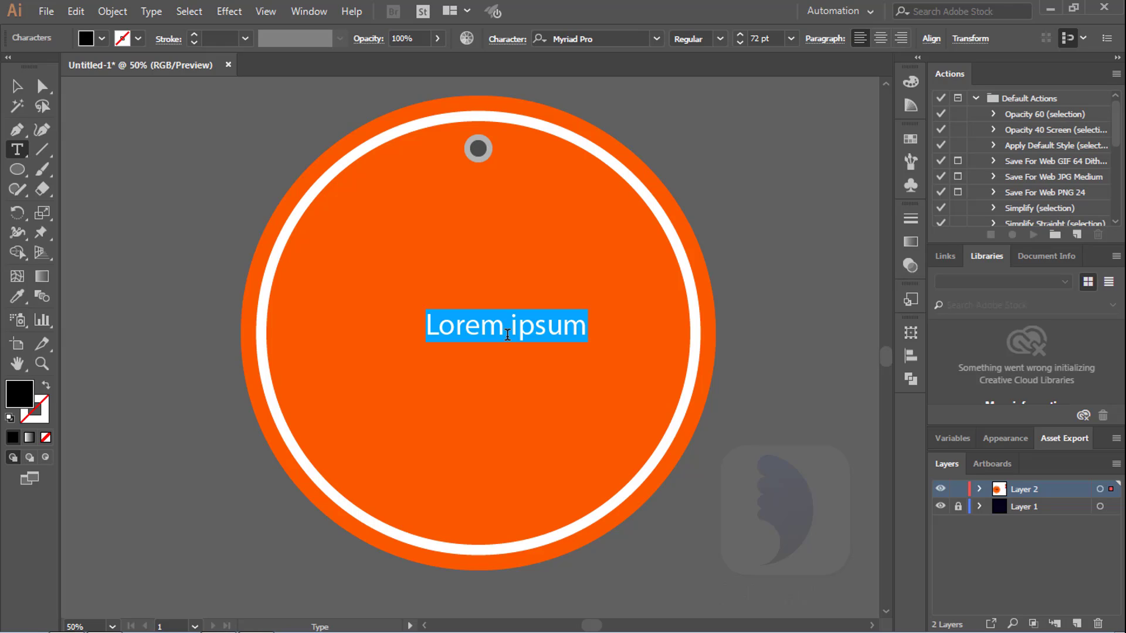
type("12")
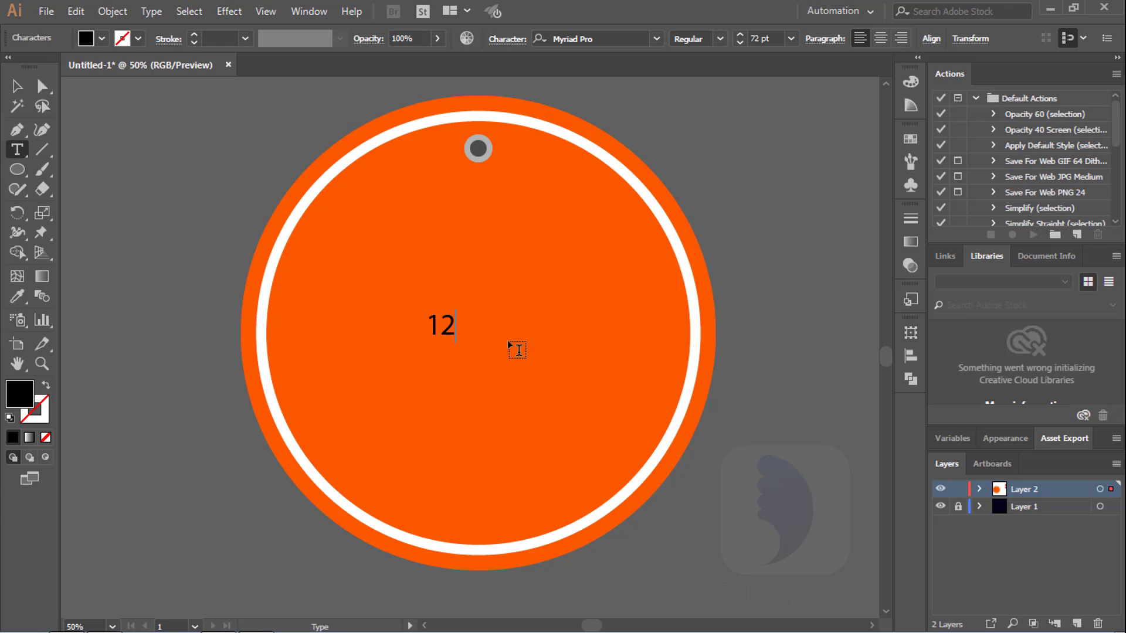
type("%")
left_click(17, 86)
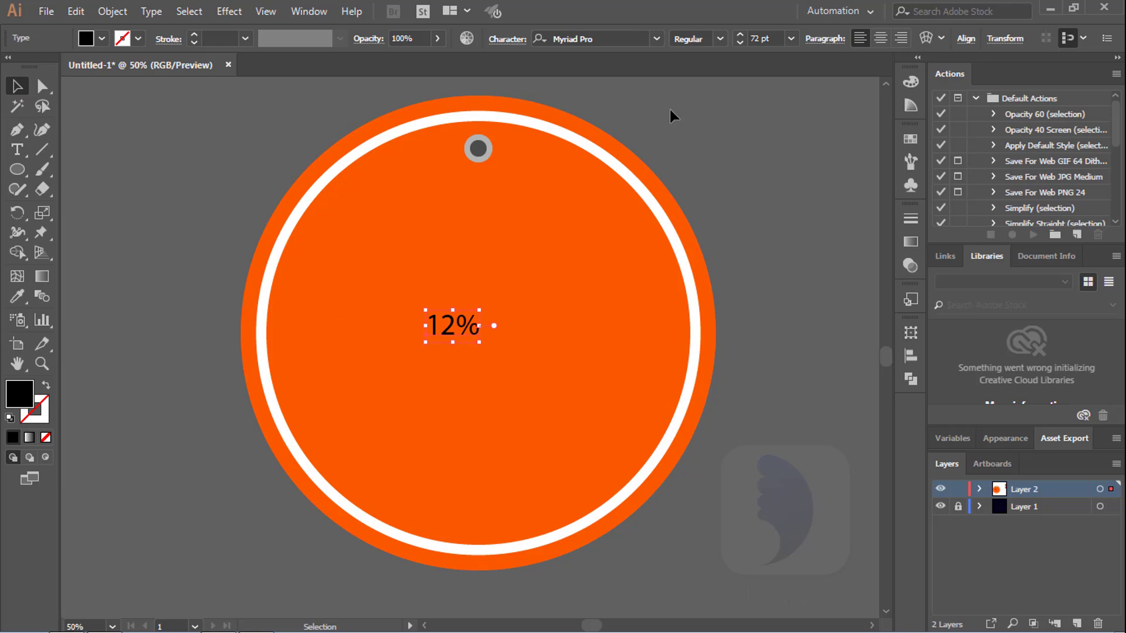
Format the 12% text in white Impact, scaled up to about 218 pt.
left_click_drag(440, 325, 490, 404)
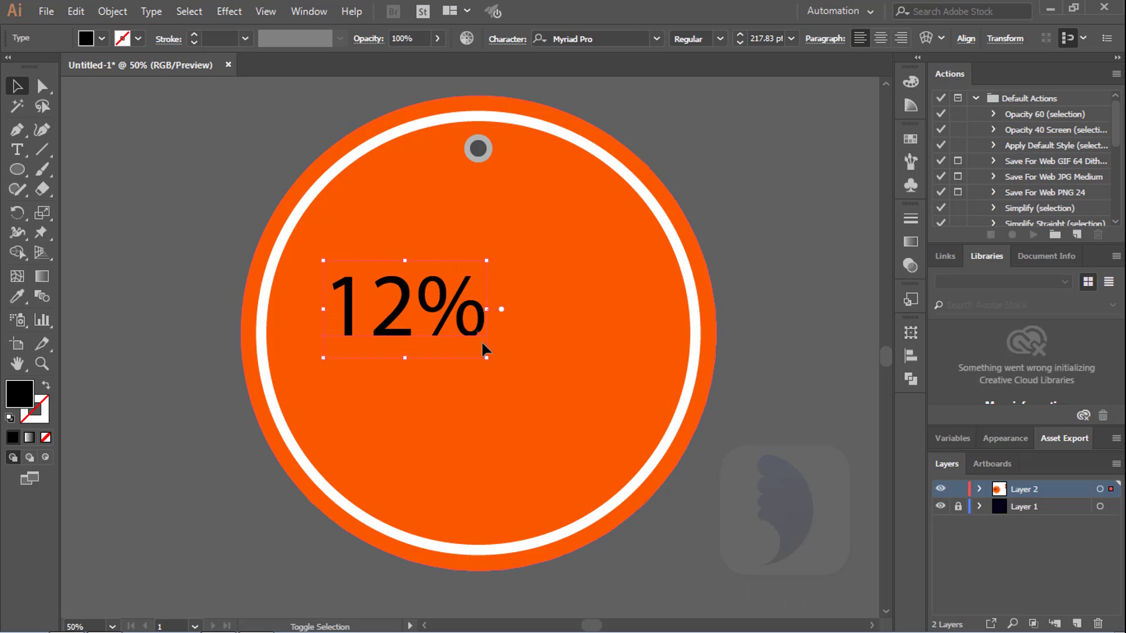
left_click(656, 39)
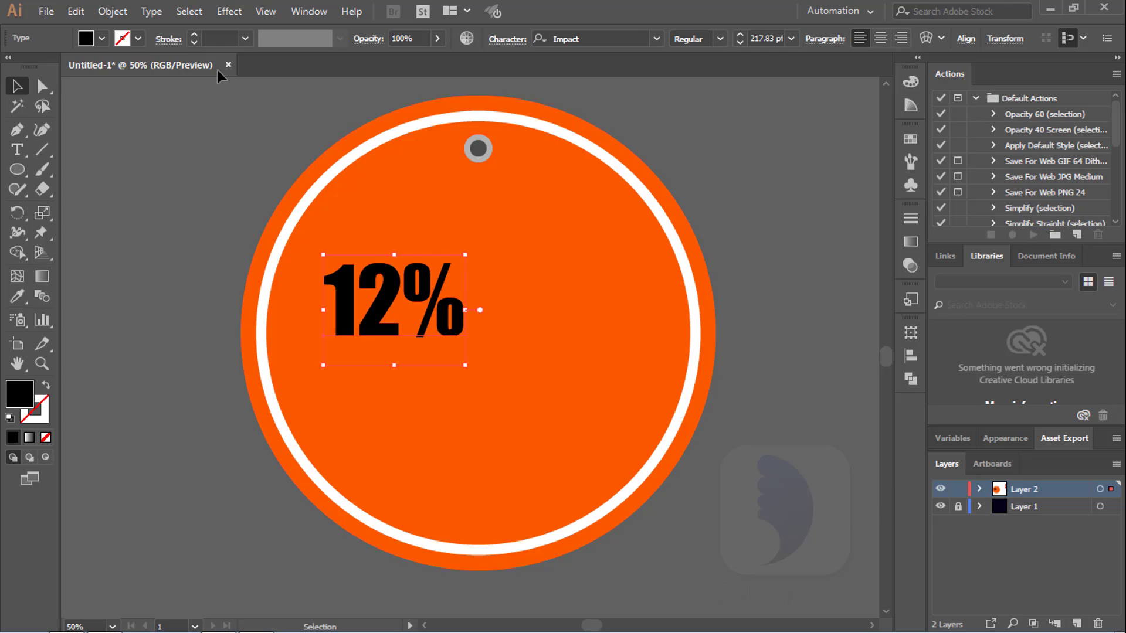
left_click(101, 39)
left_click(35, 66)
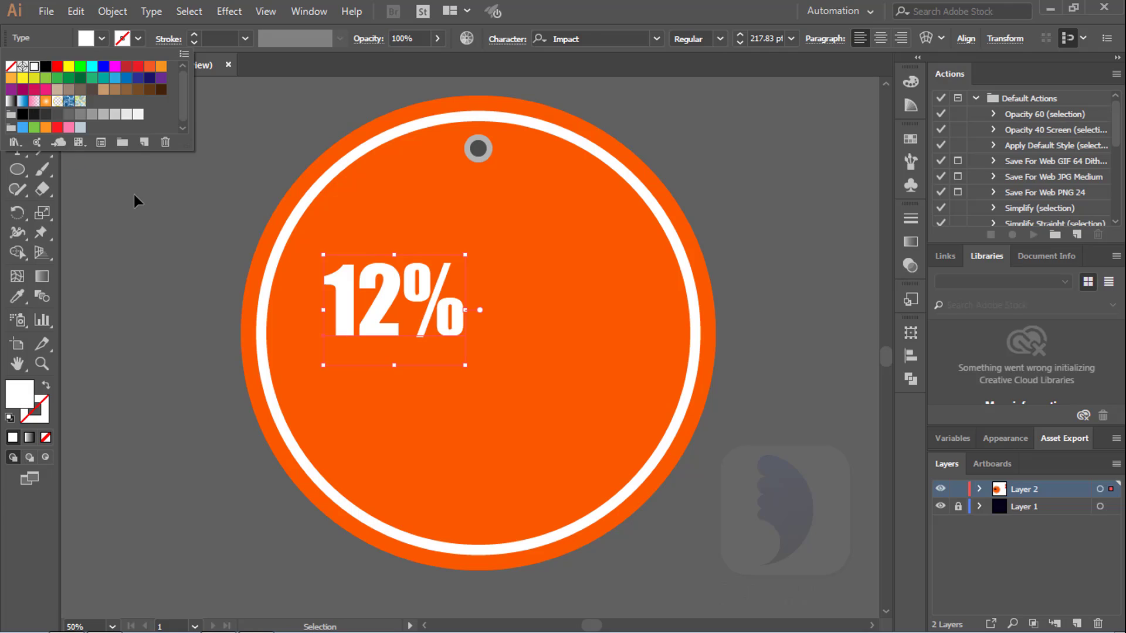
left_click(138, 200)
Centre the 12% text in the upper half of the tag, enlarged to about 442 pt, and deselect it.
left_click_drag(413, 281, 491, 282)
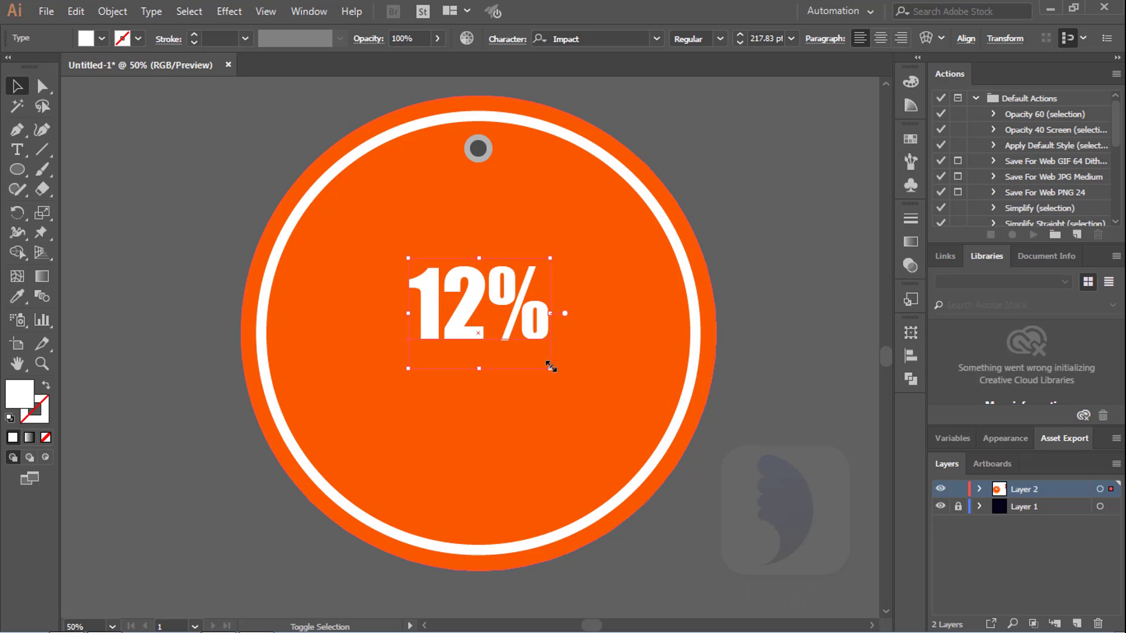
left_click_drag(549, 368, 622, 426)
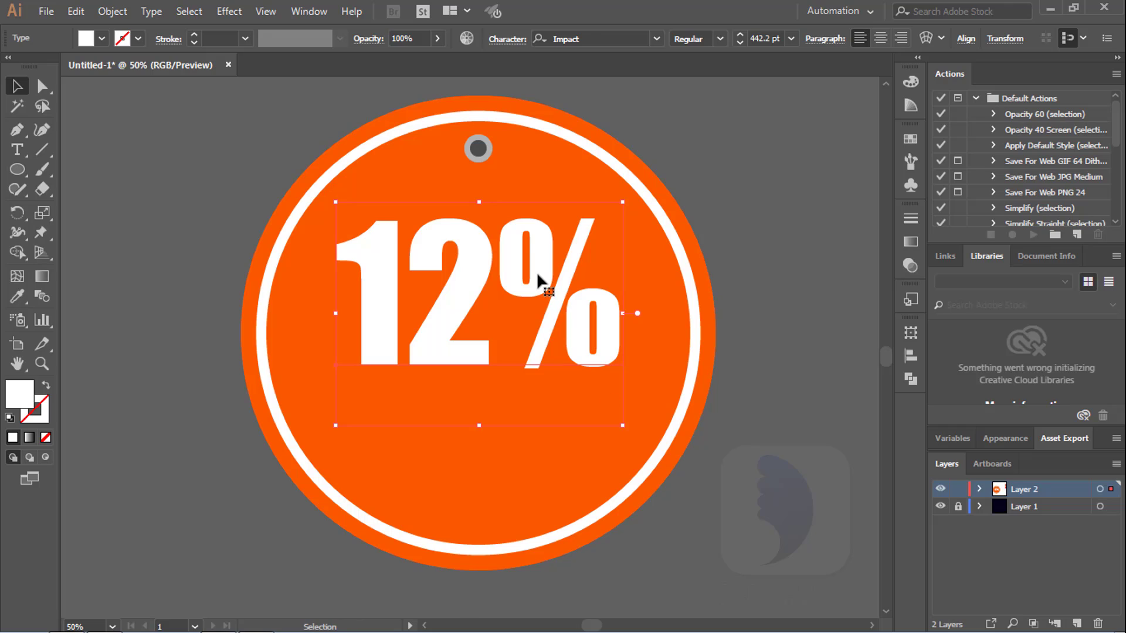
left_click_drag(537, 265, 537, 261)
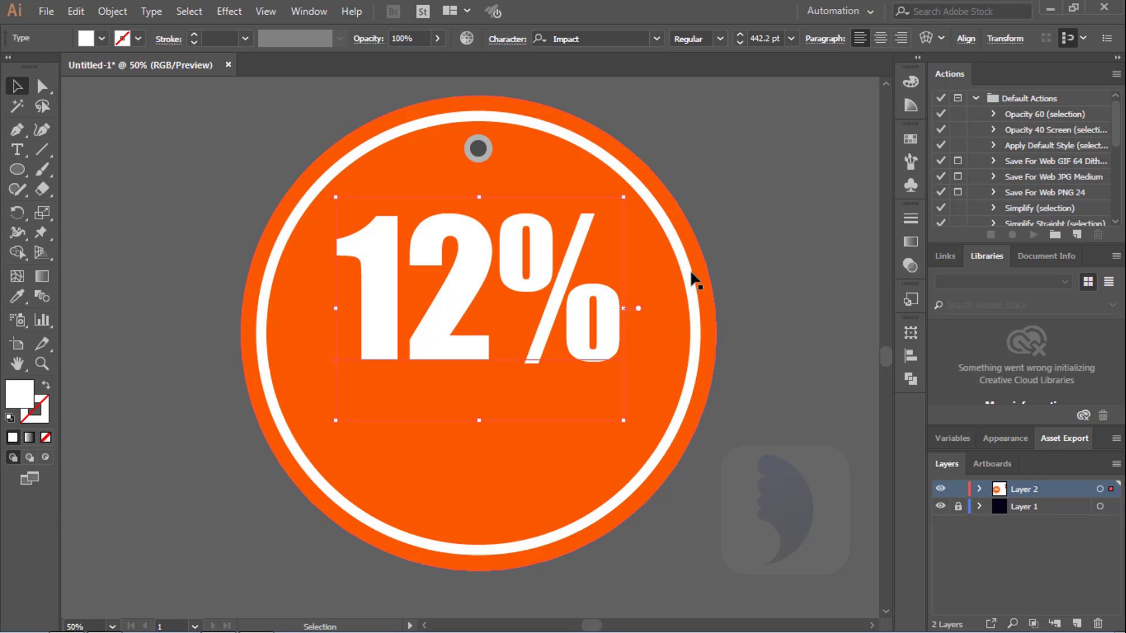
left_click(765, 248)
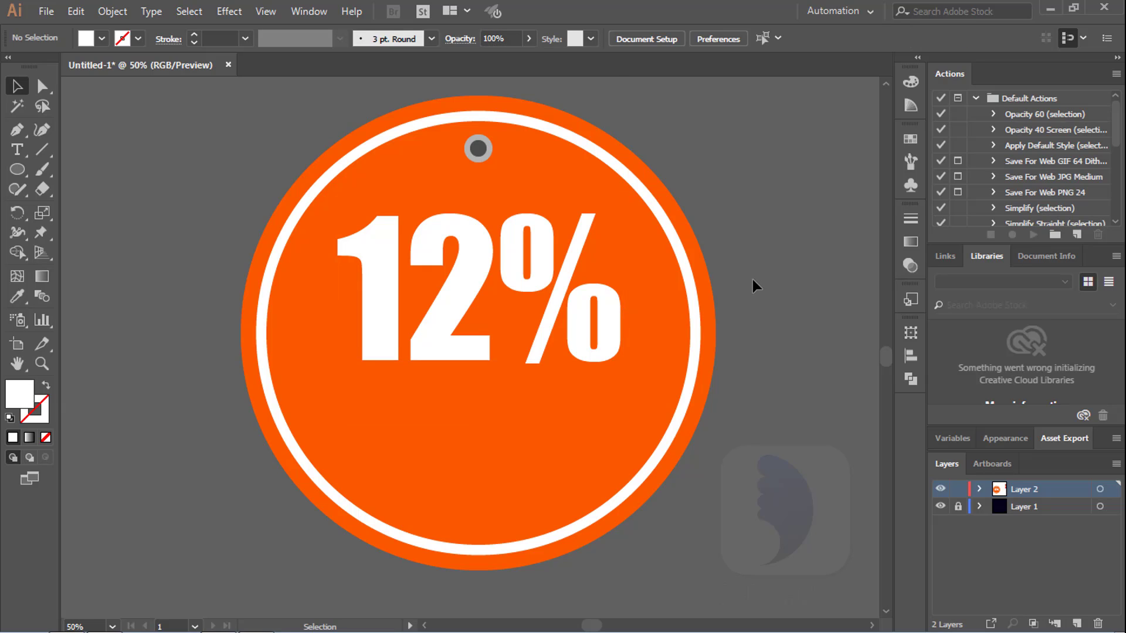
Draw a wide white rectangle across the lower part of the tag, extending past both sides of the circle.
scroll(749, 275, "down", 1)
scroll(747, 271, "down", 1)
key("space")
left_click_drag(736, 270, 675, 275)
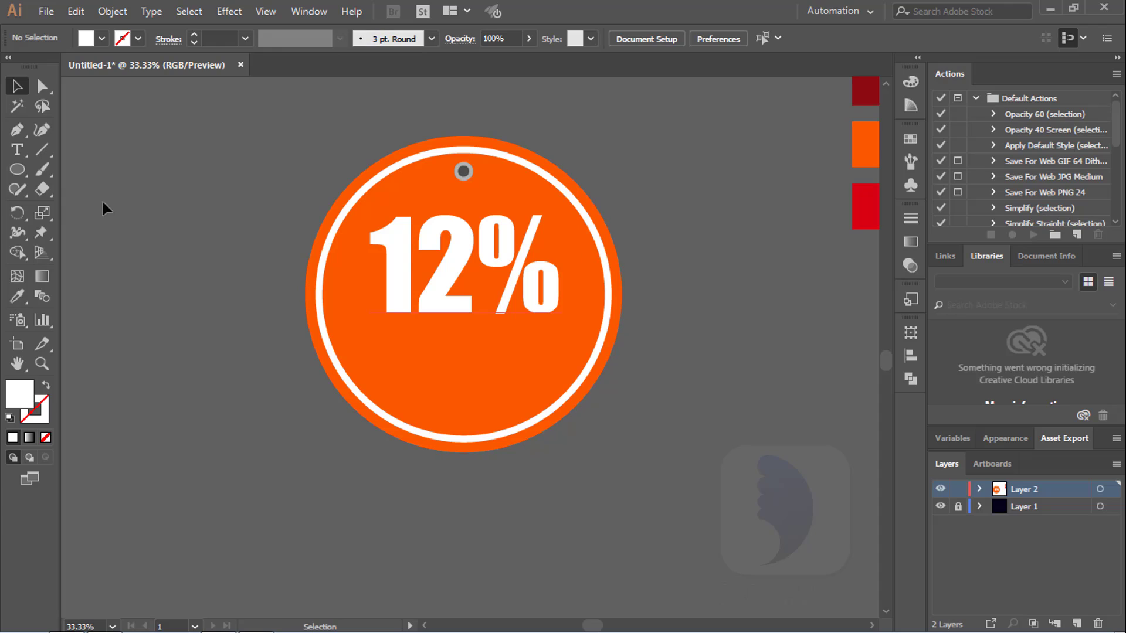
left_click_drag(17, 169, 82, 170)
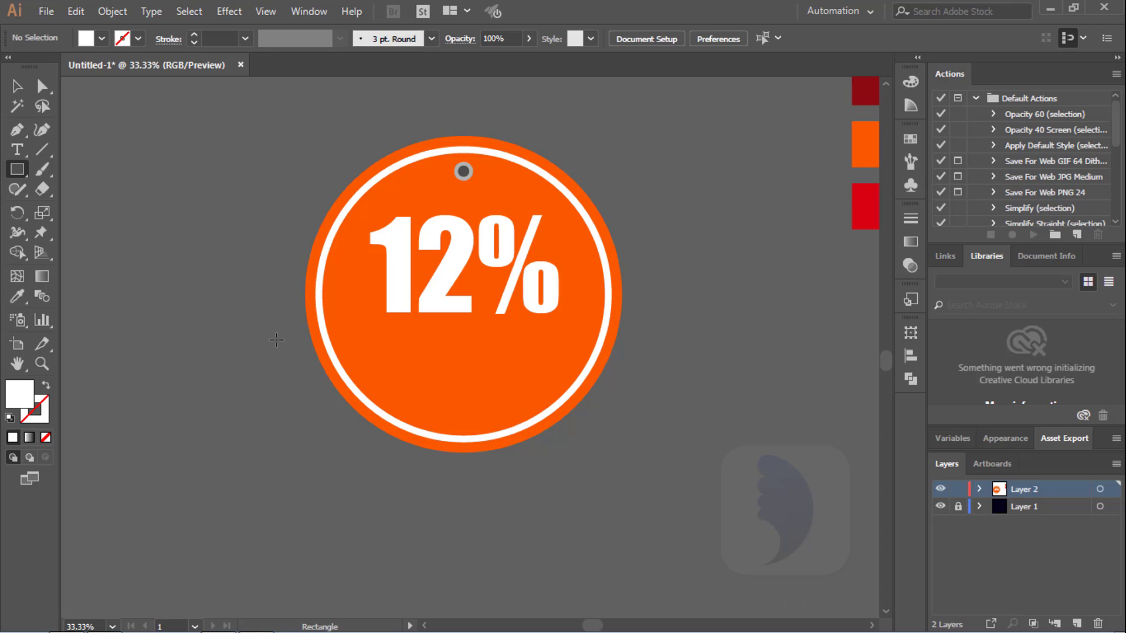
left_click_drag(259, 339, 656, 422)
left_click_drag(661, 418, 676, 415)
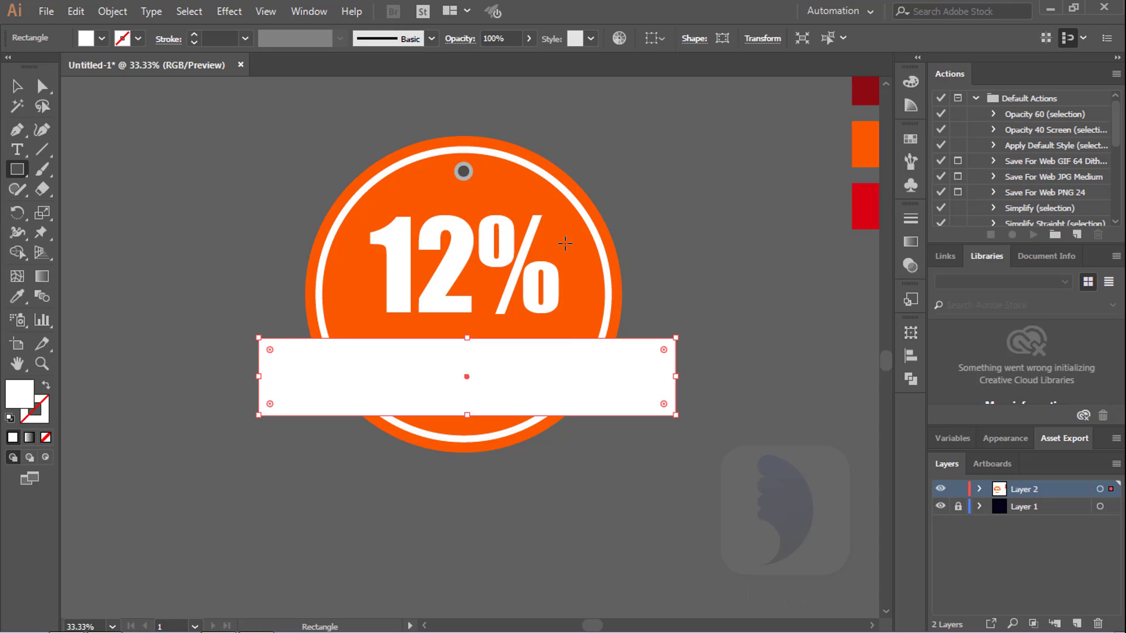
Fill the rectangle with the bright red sampled from the colour swatch beside the artwork, and deselect it.
key("i")
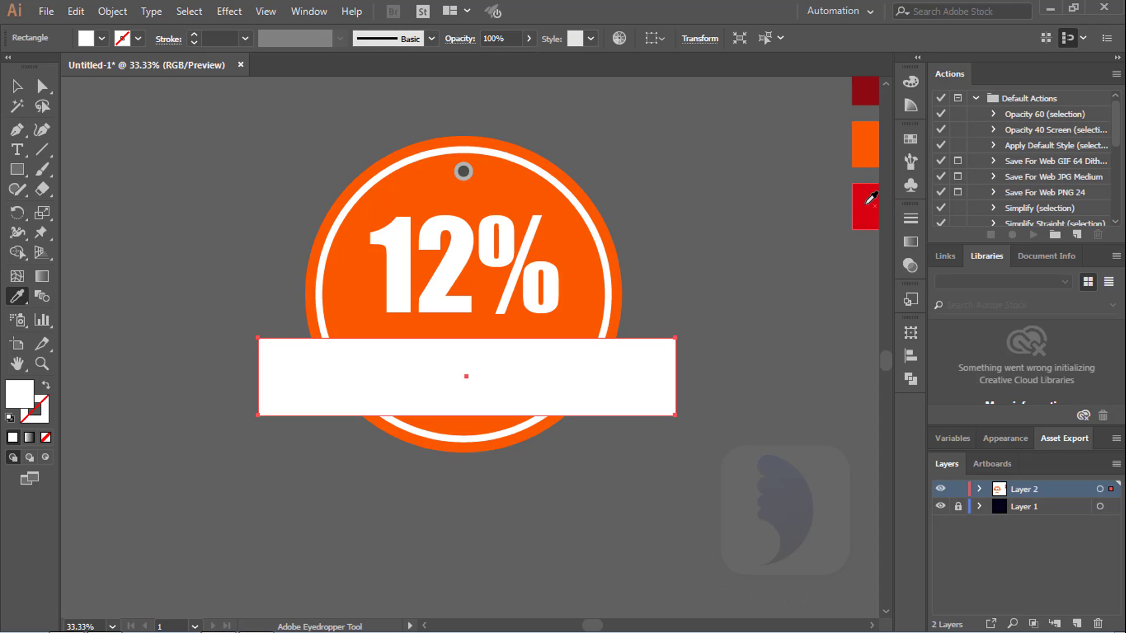
left_click(868, 203)
left_click(17, 86)
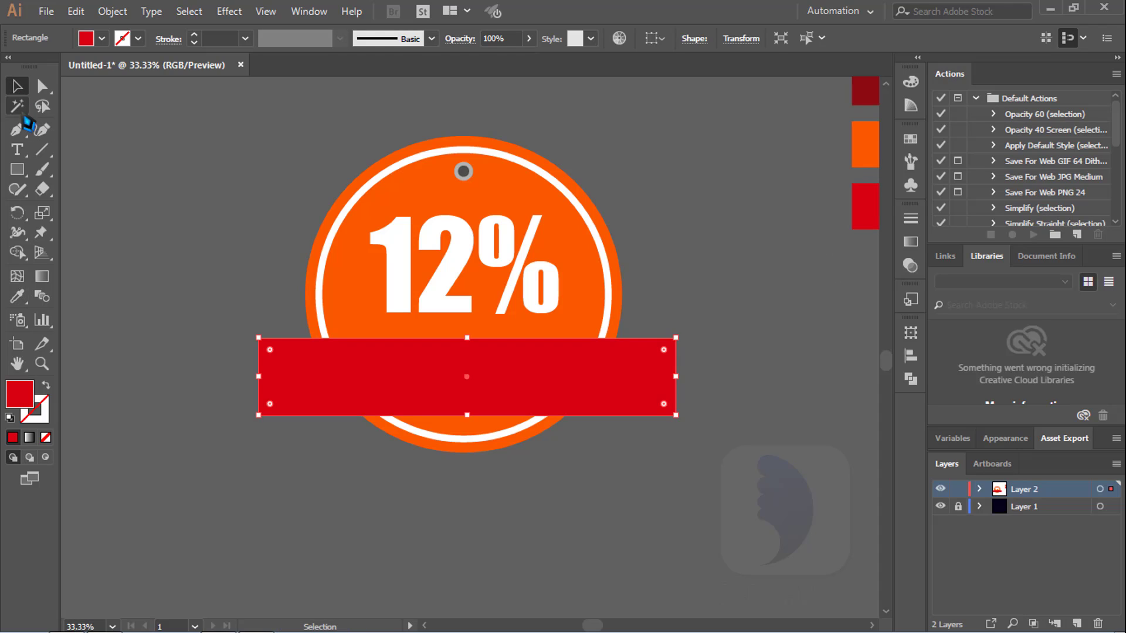
left_click(197, 338)
Taper the red banner by moving both lower corners inward about 150 px, and centre it on the tag.
key("ctrl+plus")
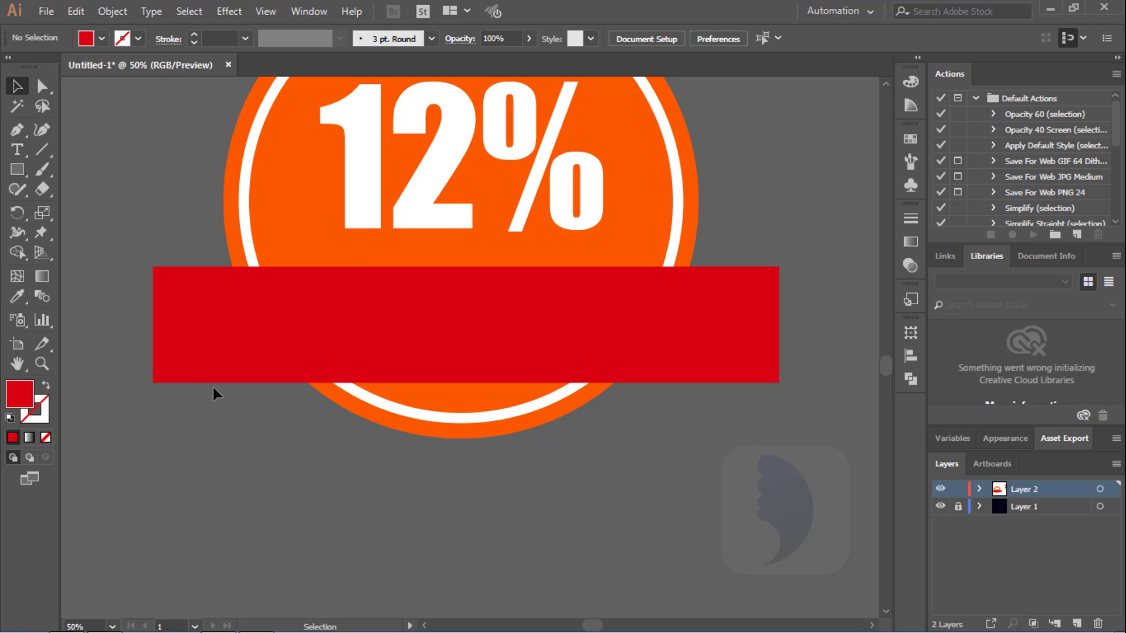
left_click_drag(43, 88, 89, 88)
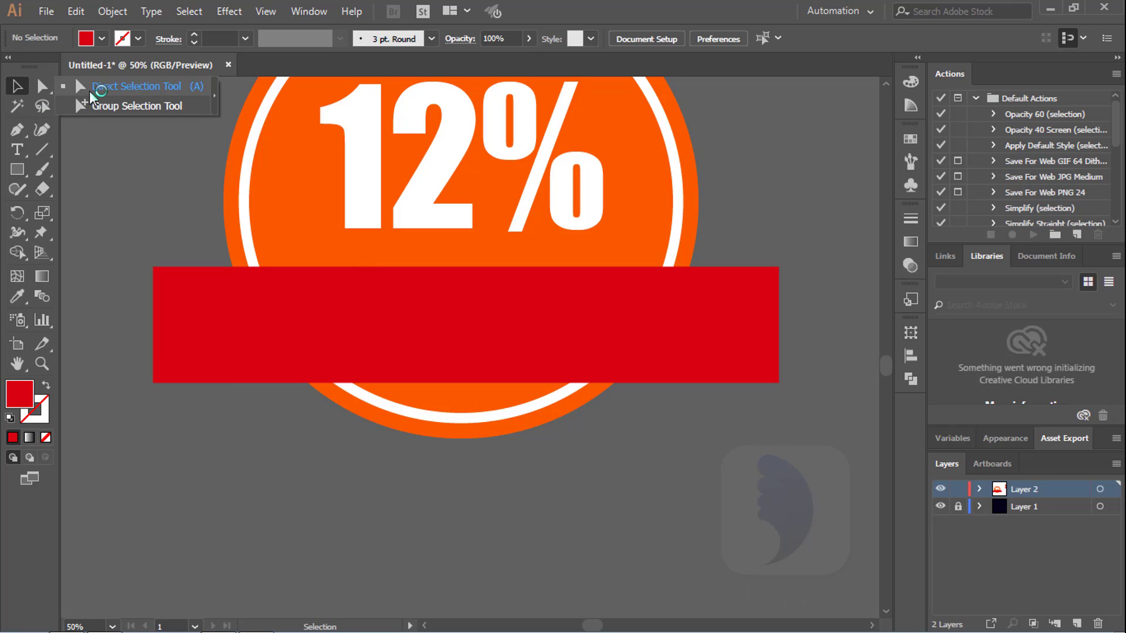
left_click(154, 384)
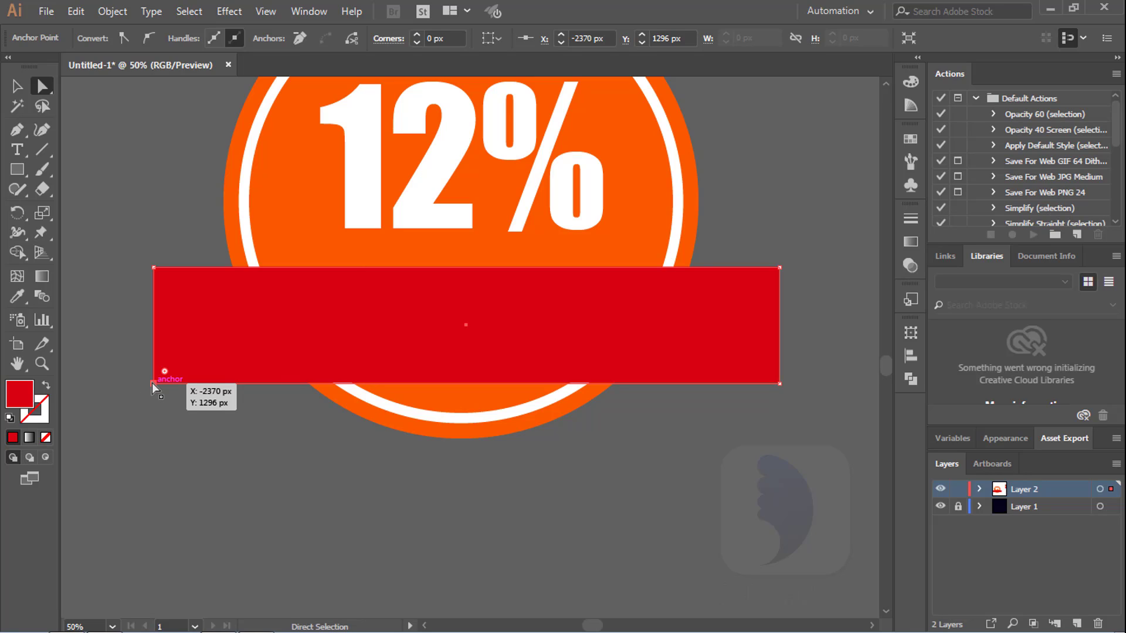
key("shift+Right")
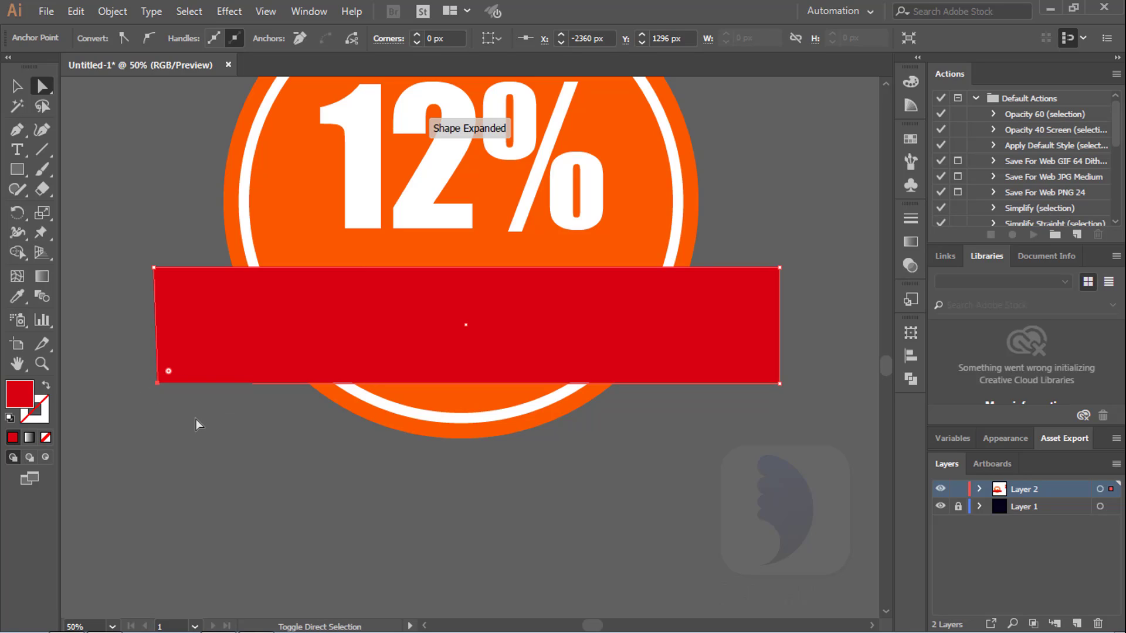
key("shift+Right")
key("shift+Right")
key("shift+Right")
key("shift+Right")
key("shift+Right")
key("shift+Right")
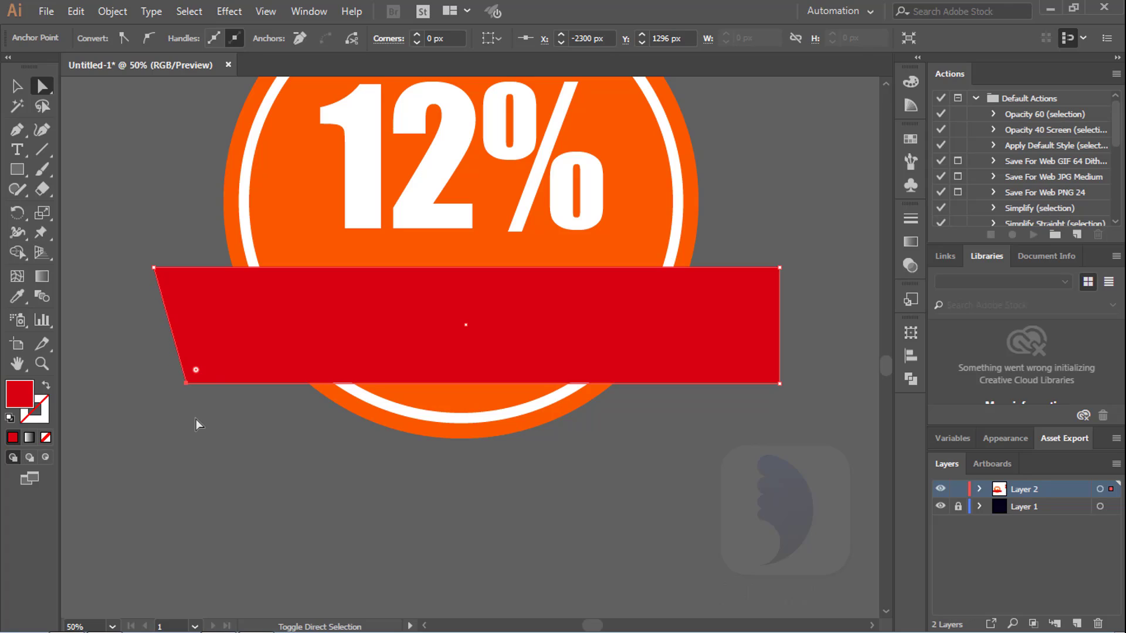
key("shift+Right")
key("shift+Right")
key("shift+Right")
key("shift+Right")
key("shift+Right")
key("shift+Right")
key("shift+Right")
key("shift+Right")
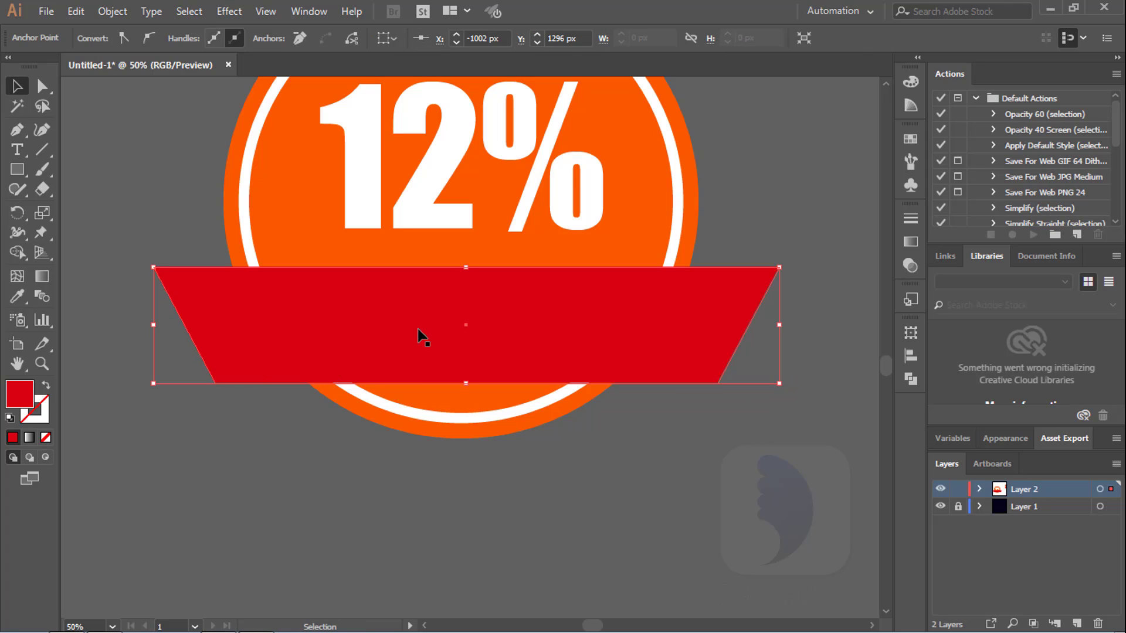
left_click(640, 482)
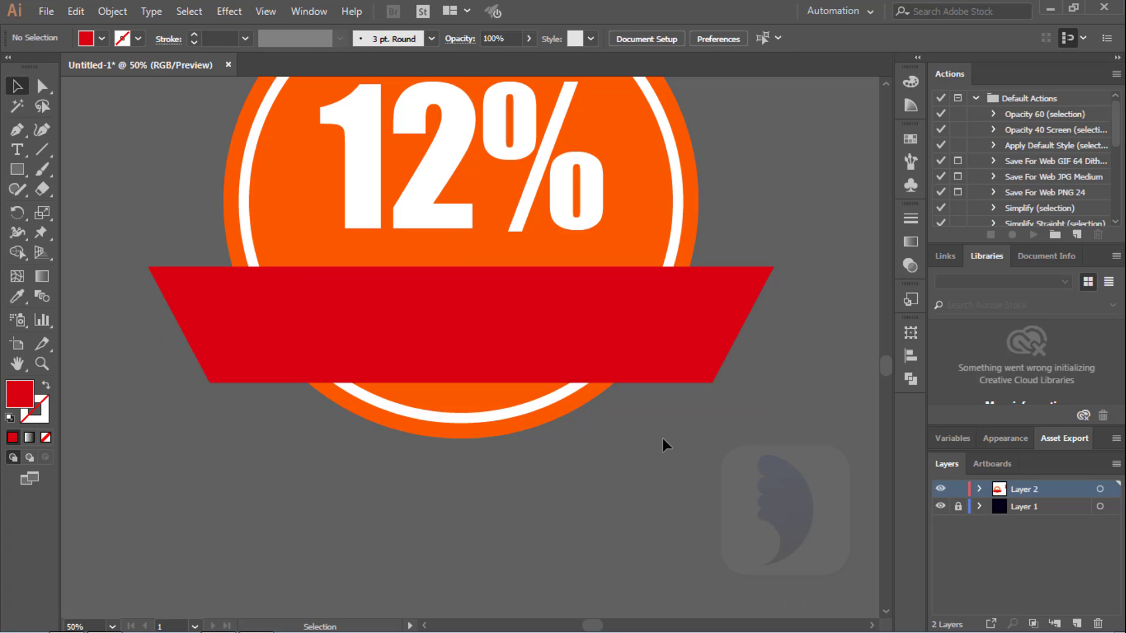
Draw a closed six-point path with the Pen tool joining the banner's upper corners, with a top edge about 1006 px long crossing the tag.
left_click_drag(606, 427, 641, 479)
left_click(18, 131)
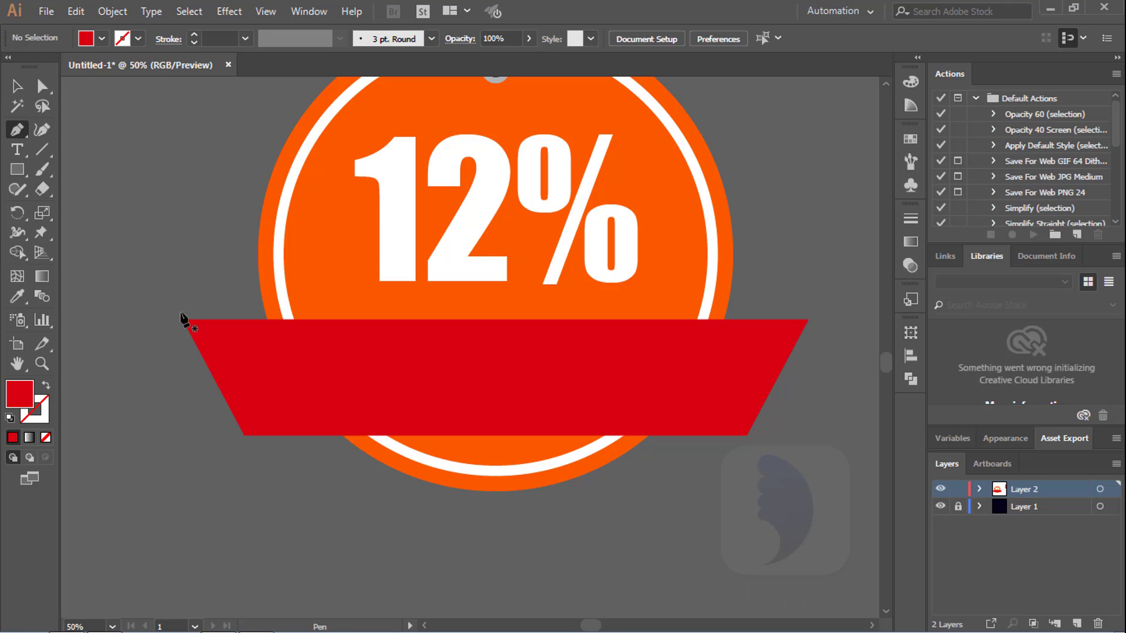
left_click(183, 320)
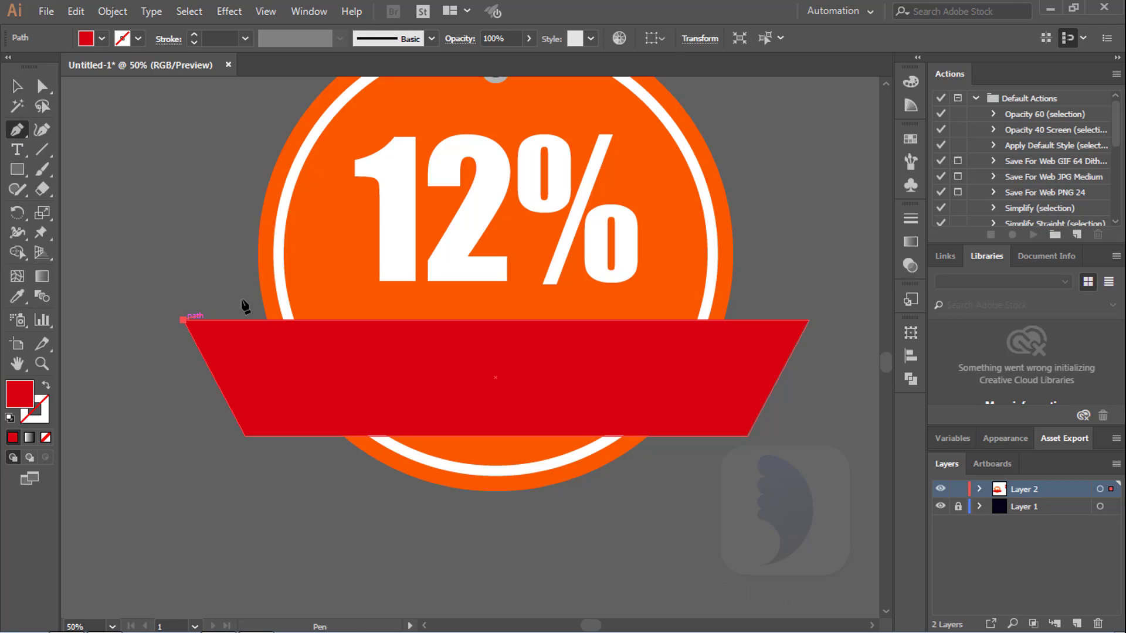
left_click(287, 231)
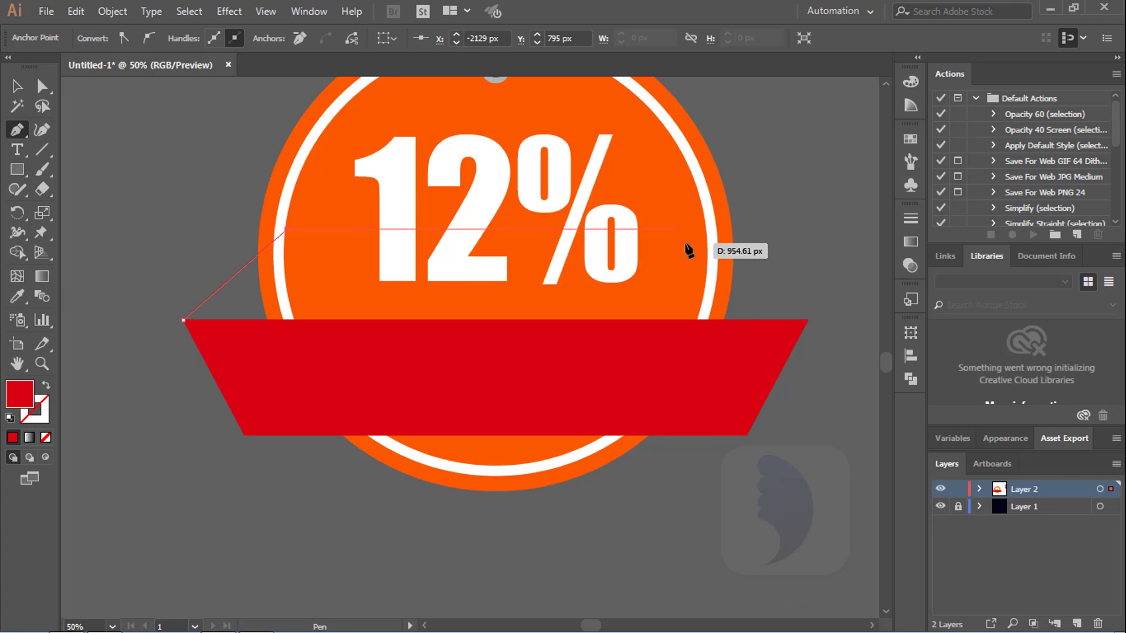
left_click(703, 231)
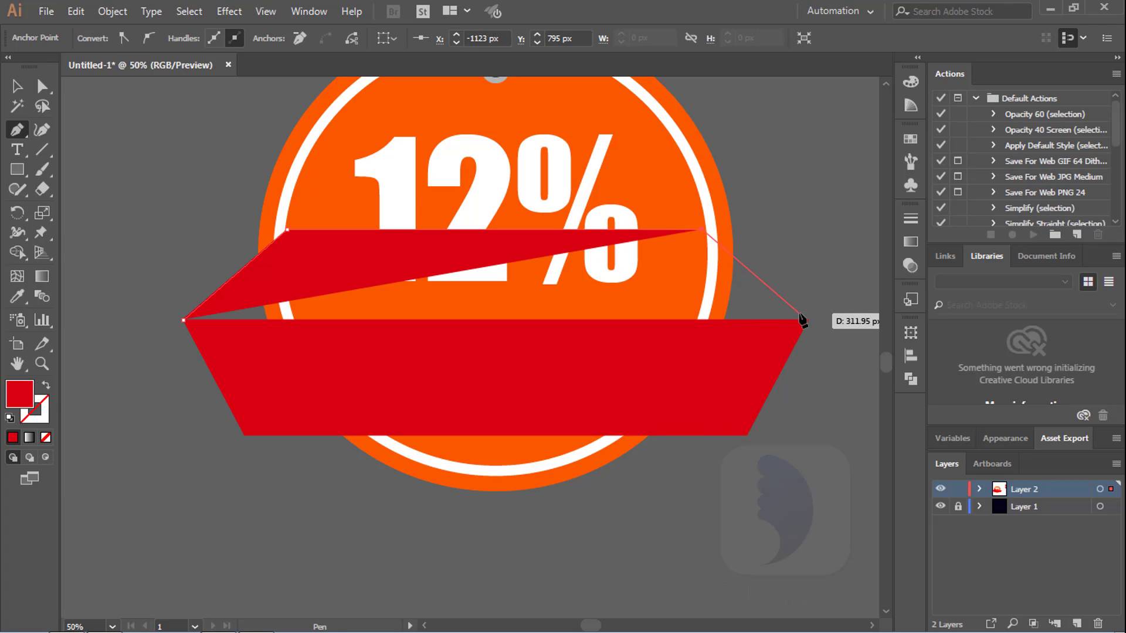
left_click(810, 320)
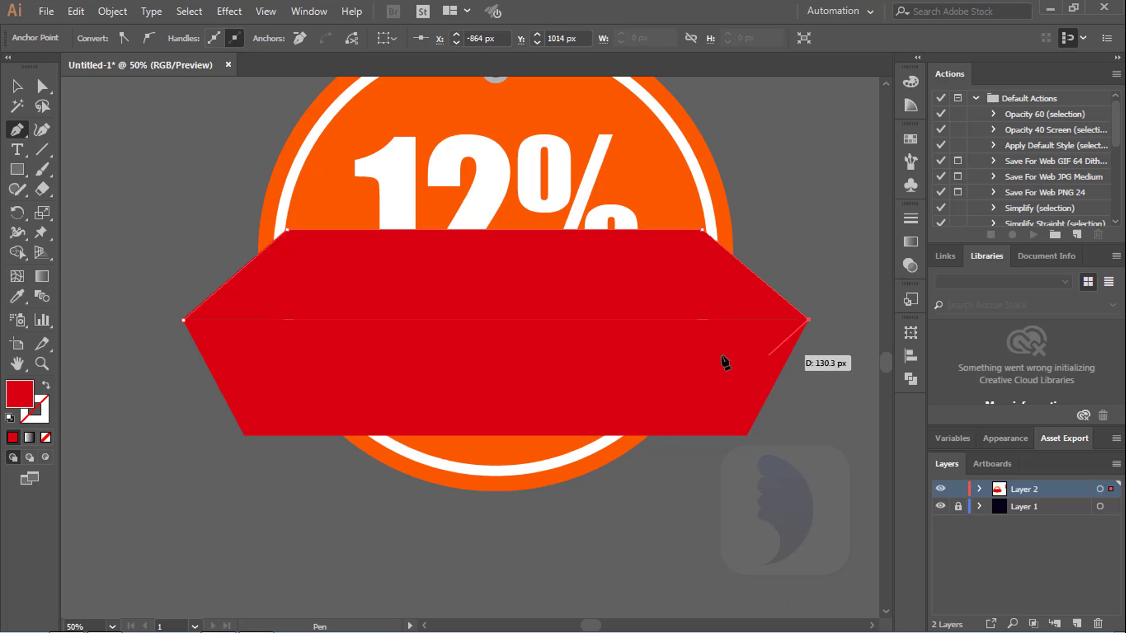
left_click(654, 352)
left_click(233, 337)
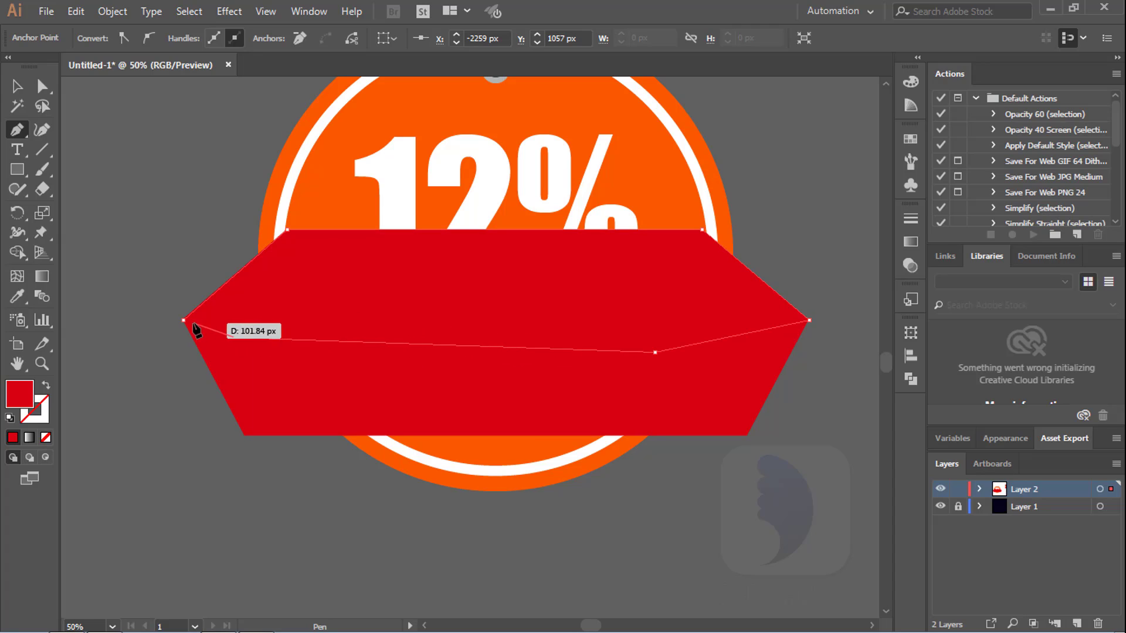
left_click(184, 321)
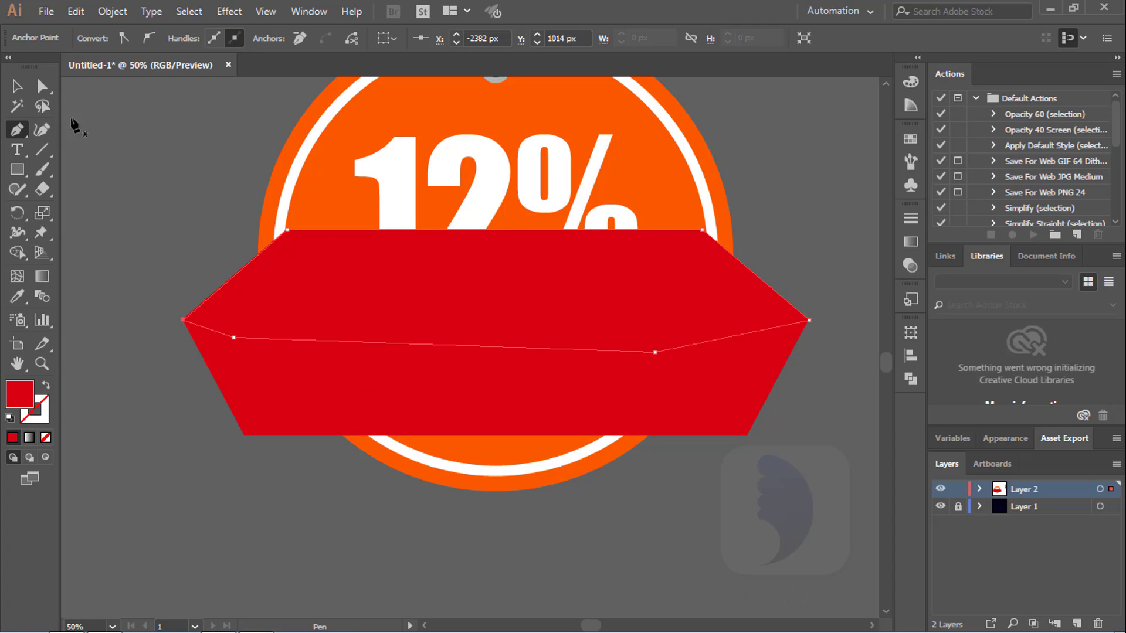
Fill the new path with the dark red sampled from the colour swatch beside the artwork.
left_click(17, 86)
left_click_drag(649, 212, 590, 318)
scroll(565, 347, "down", 2)
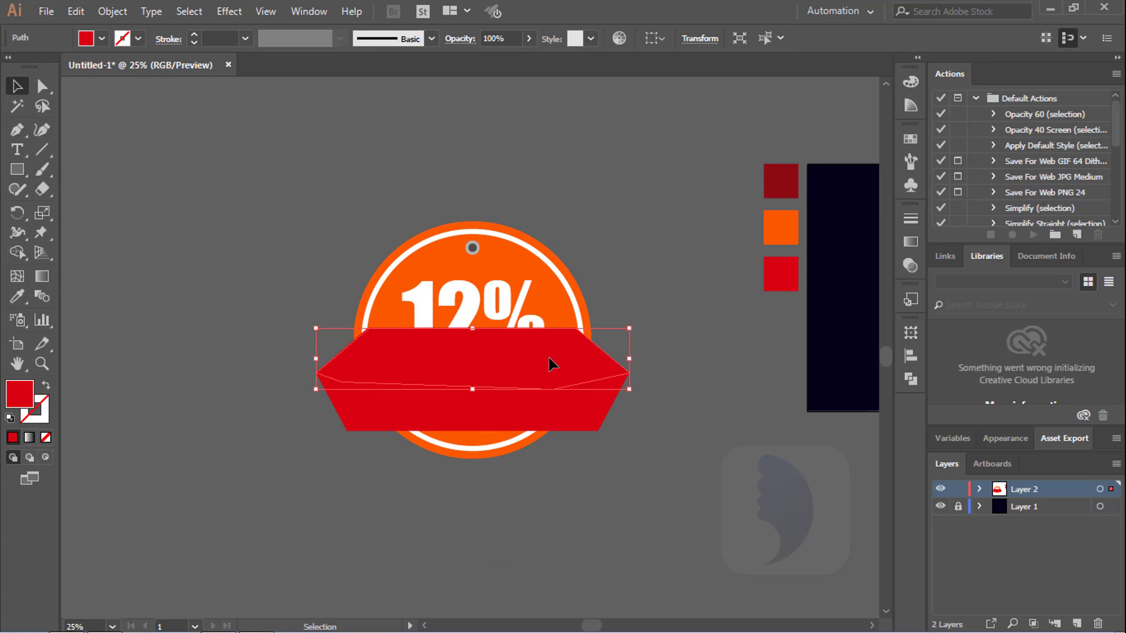
key("i")
left_click(782, 186)
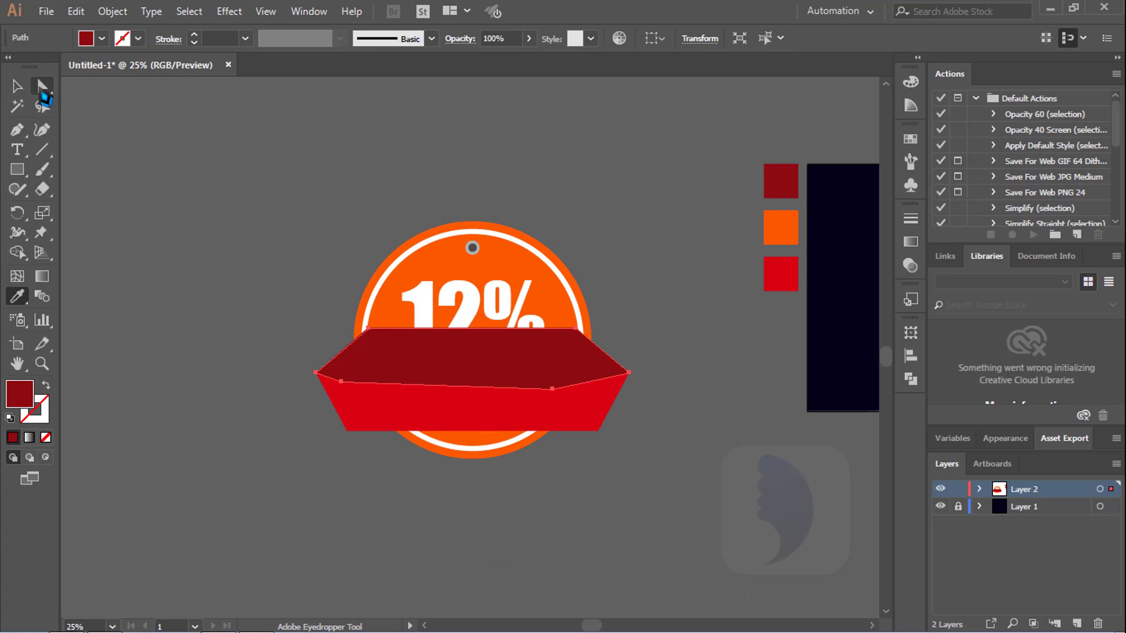
Send the dark red shape to the back, behind the tag and the banner.
left_click(17, 86)
right_click(455, 369)
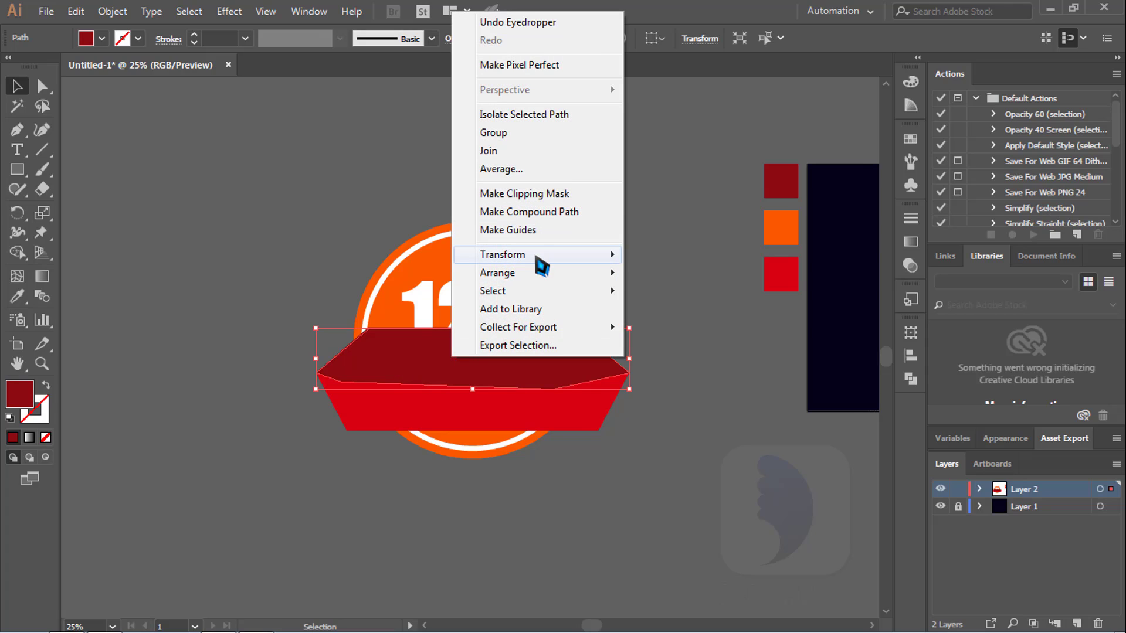
mouse_move(536, 260)
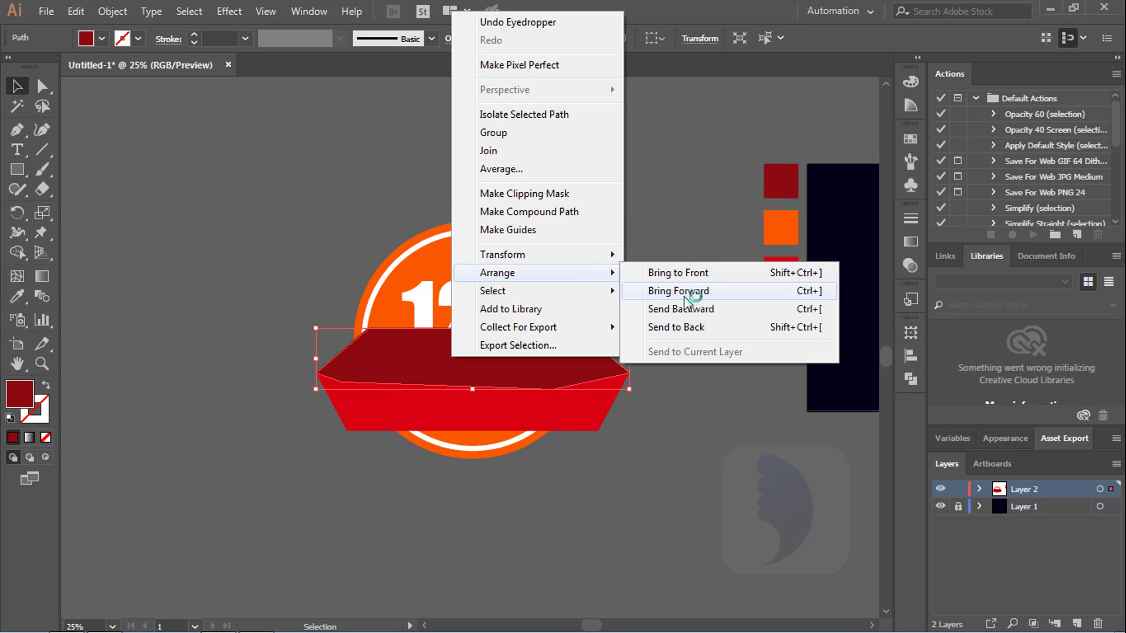
left_click(692, 330)
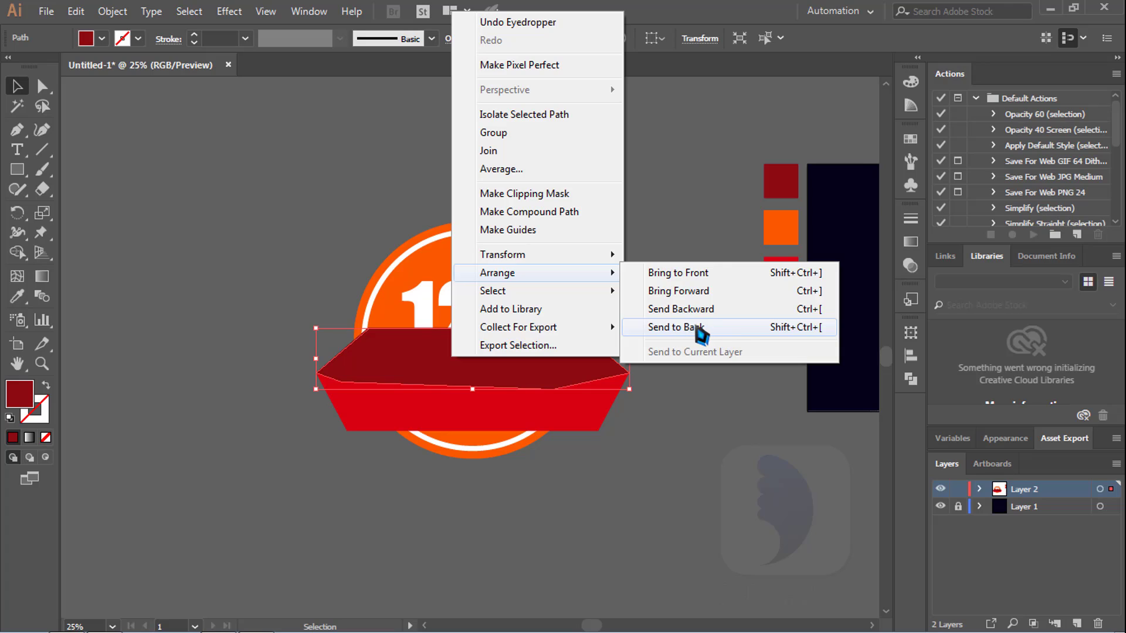
Put the dark red fold shape behind all the artwork and check its corners against the red banner.
left_click(698, 329)
left_click(692, 364)
left_click(528, 369)
left_click_drag(529, 368, 620, 398)
left_click_drag(811, 367, 799, 337)
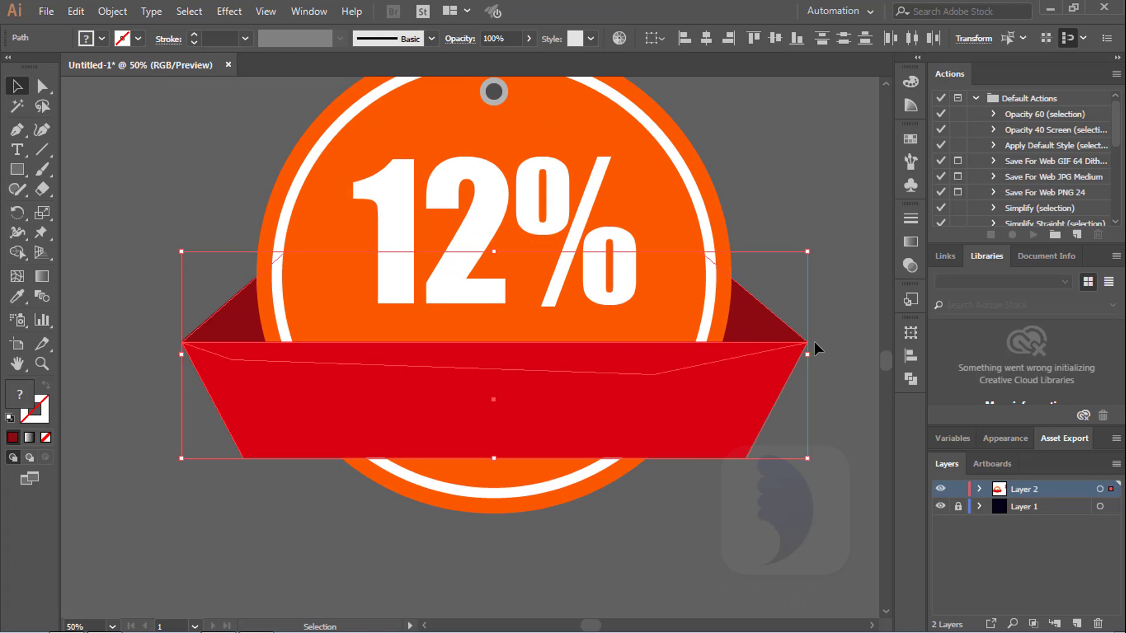
left_click(833, 398)
scroll(829, 437, "down", 1)
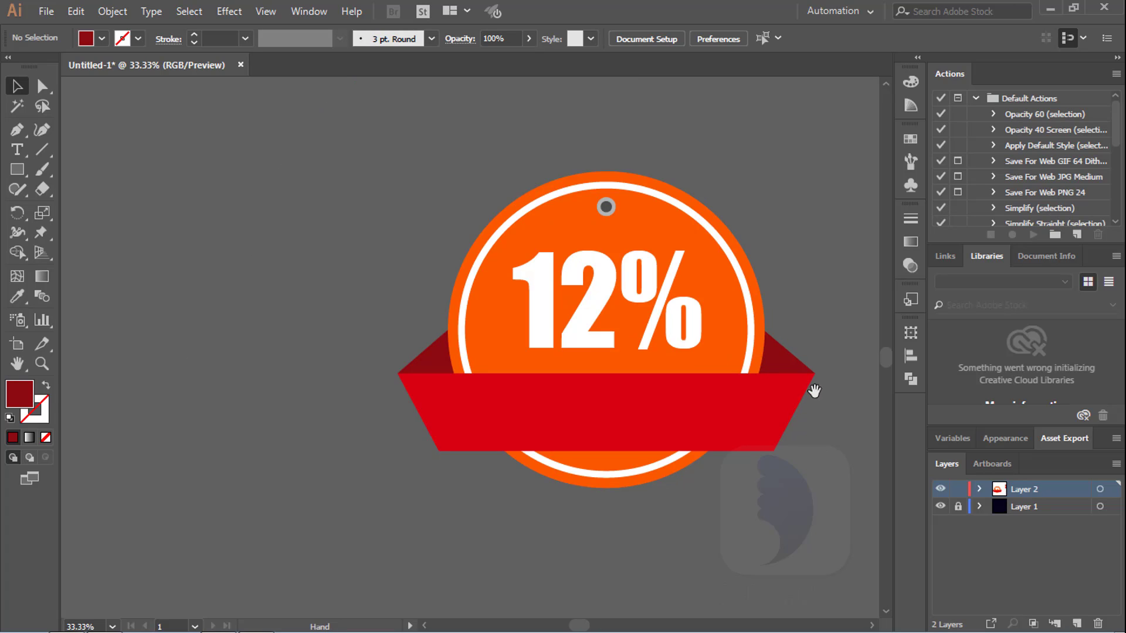
left_click_drag(814, 392, 715, 393)
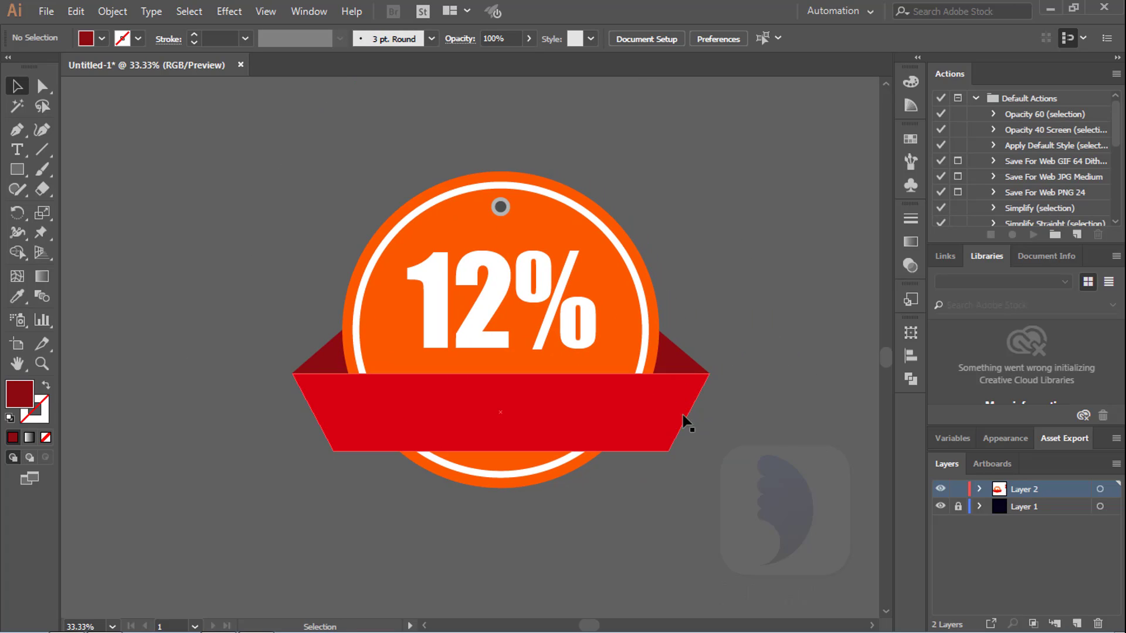
Add the text DISCOUNT on the red banner in Impact and fill it white.
scroll(586, 375, "up", 1)
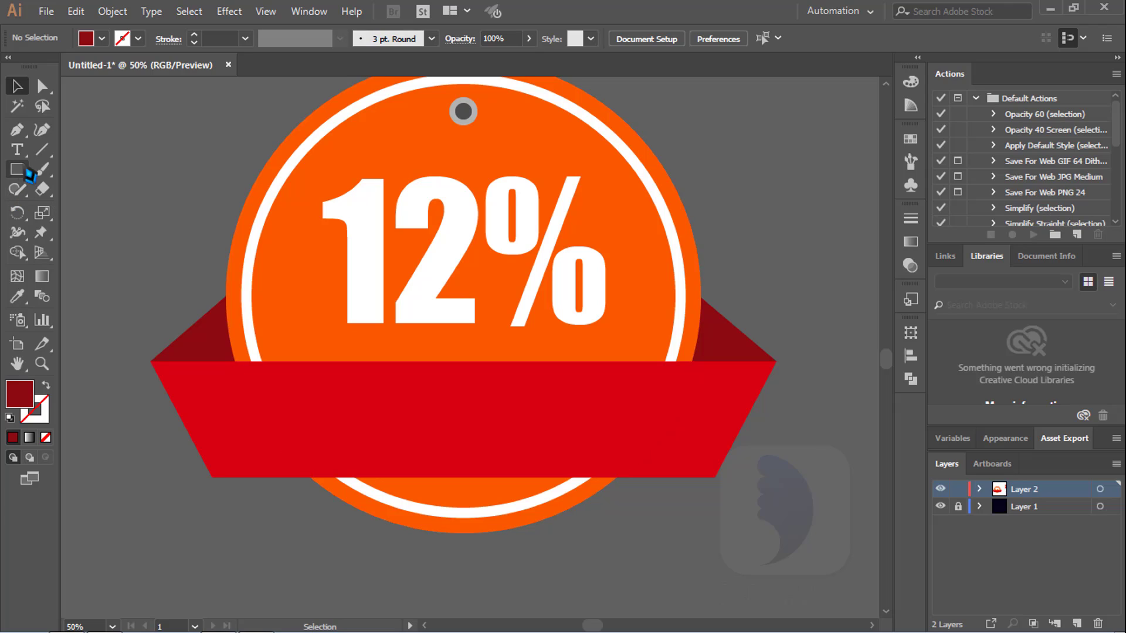
left_click(20, 152)
left_click(289, 425)
type("DISCOUNT")
key("ctrl+a")
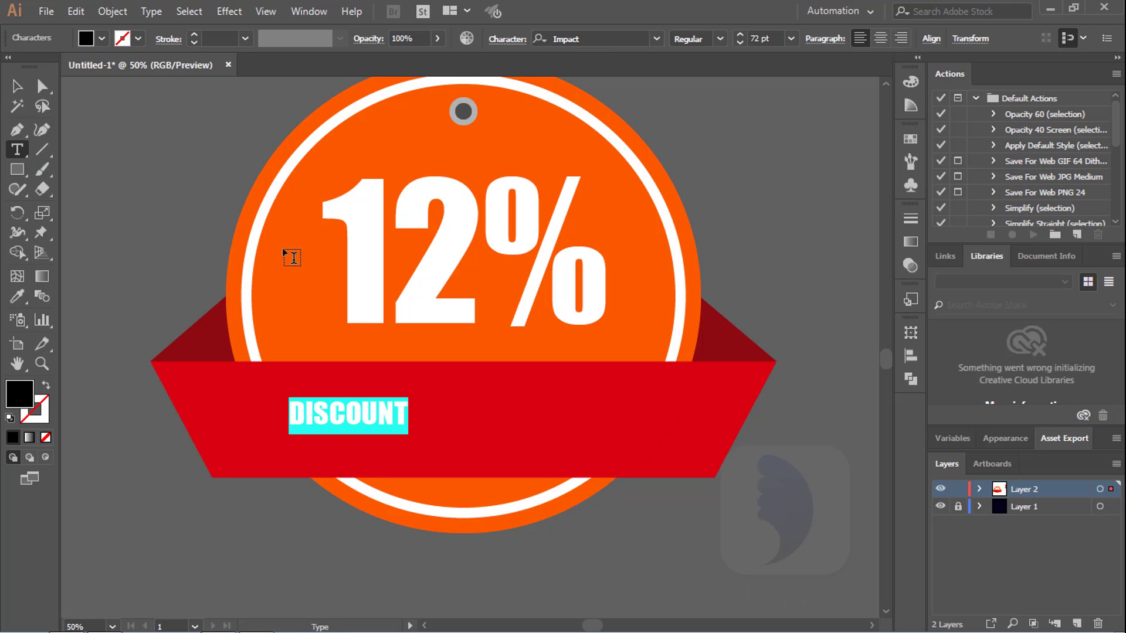
left_click(101, 38)
left_click(37, 68)
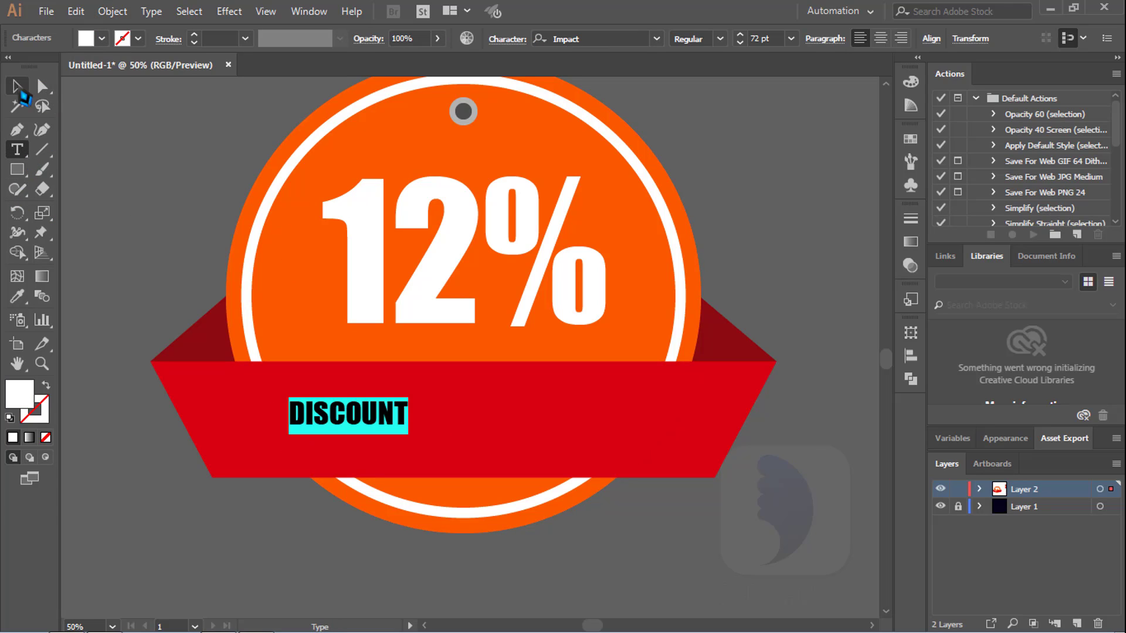
Enlarge the DISCOUNT text to about 247 pt and centre it horizontally on the red banner.
left_click(20, 91)
left_click_drag(363, 416, 716, 516)
left_click_drag(559, 458, 553, 432)
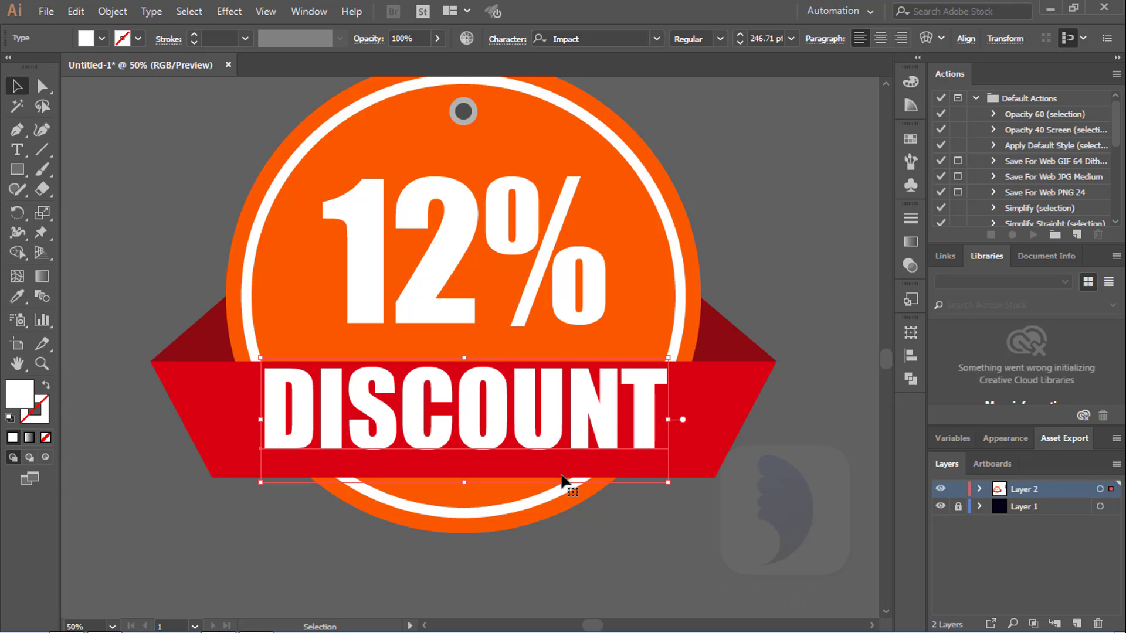
Nudge the DISCOUNT text down until it is vertically centred within the red banner, and deselect it.
key("shift+Down")
key("shift+Down")
key("shift+Down")
key("shift+Down")
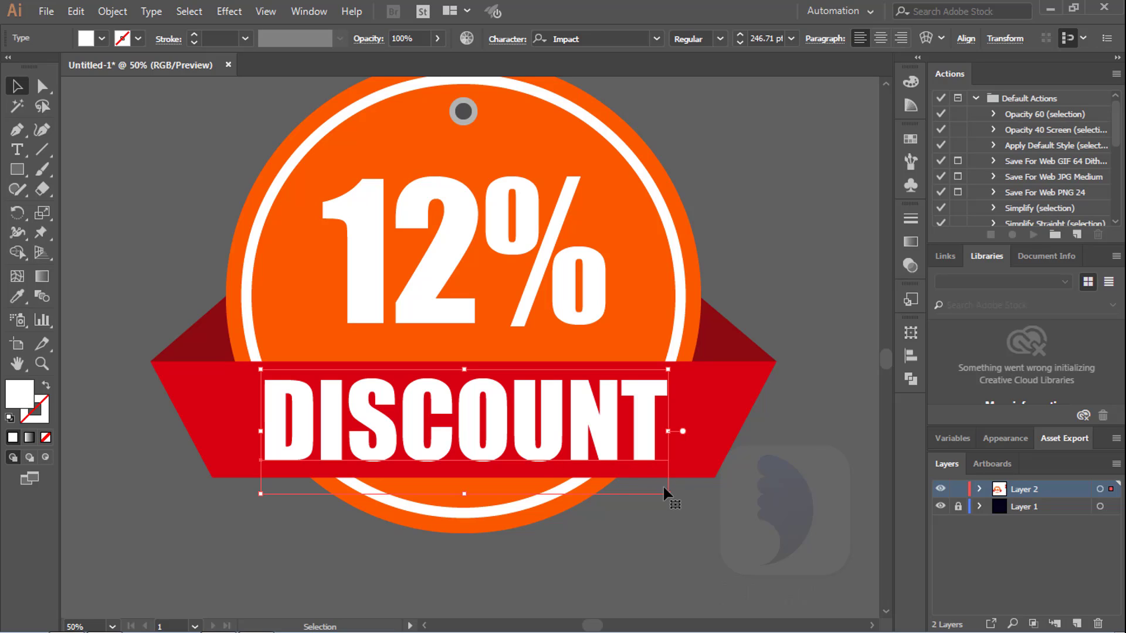
left_click_drag(464, 488, 465, 488)
left_click(740, 541)
scroll(705, 507, "down", 1)
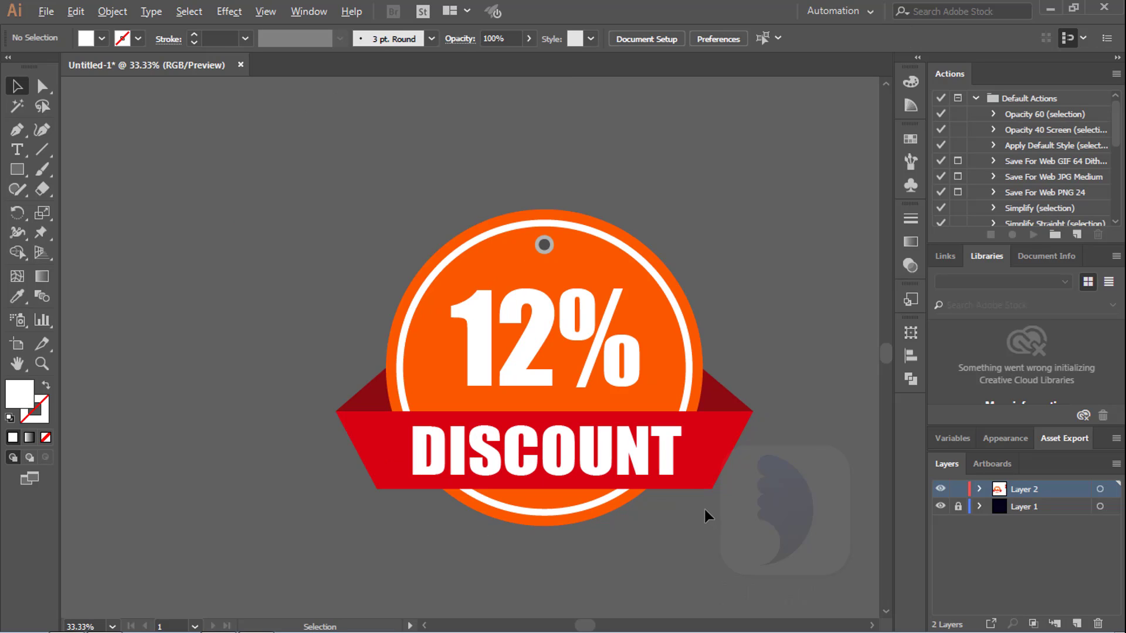
left_click(613, 432, "ctrl")
scroll(556, 418, "down", 2)
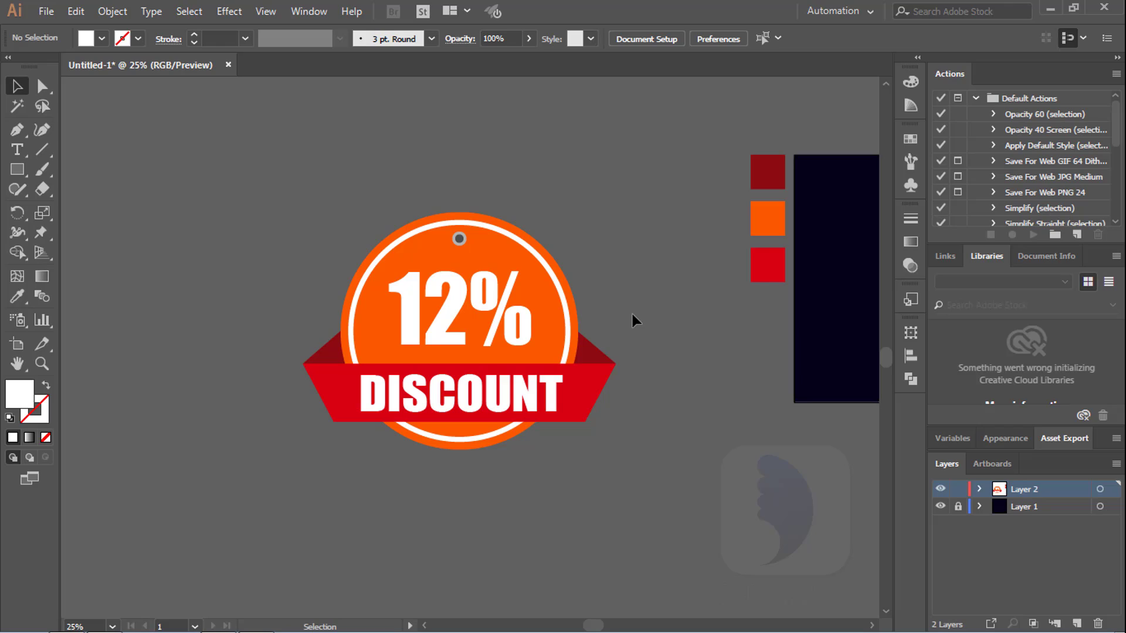